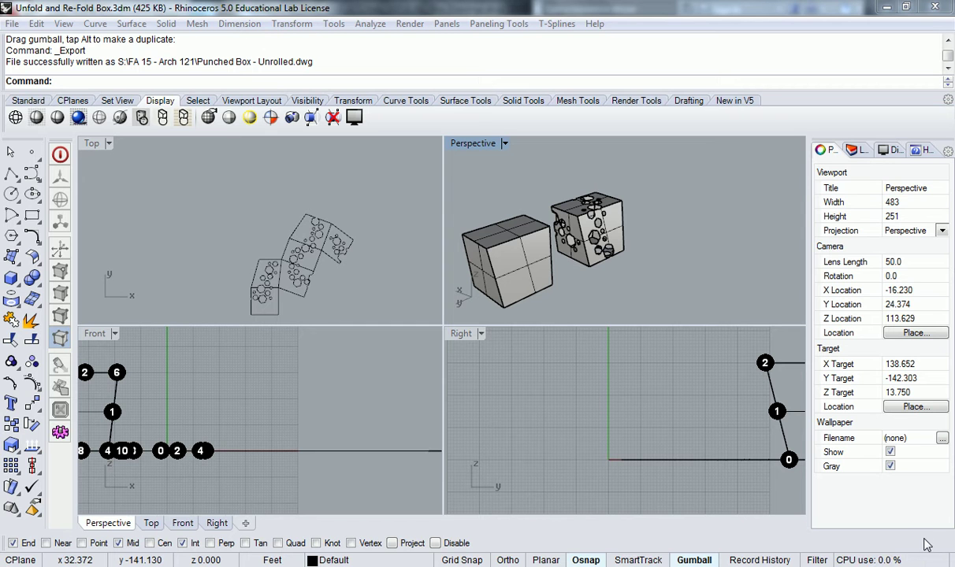
left_click(613, 210)
scroll(617, 224, "up", 3)
key("Escape")
right_click_drag(604, 201, 482, 215)
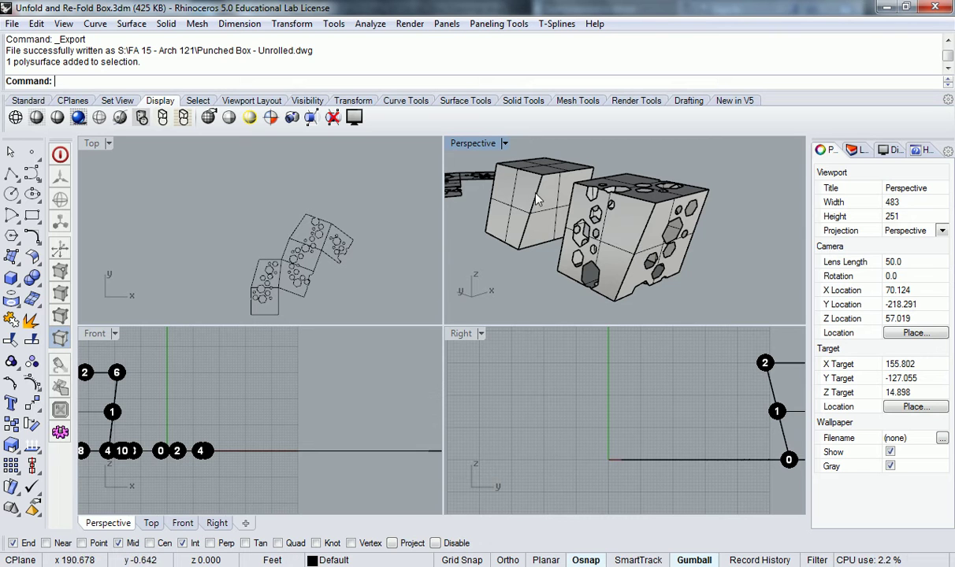
scroll(597, 214, "down", 5)
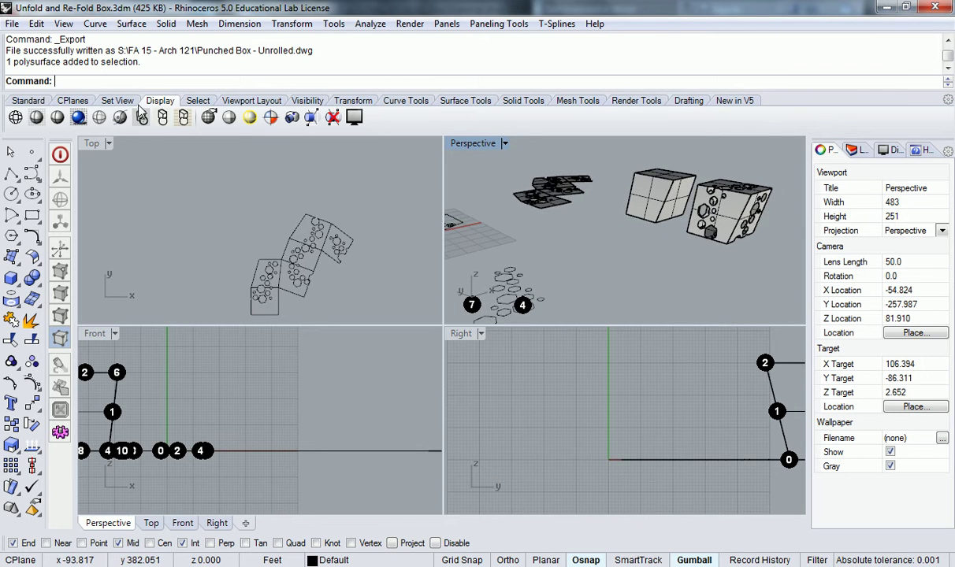
Save the current Unfold and Re-Fold Box model.
left_click(14, 24)
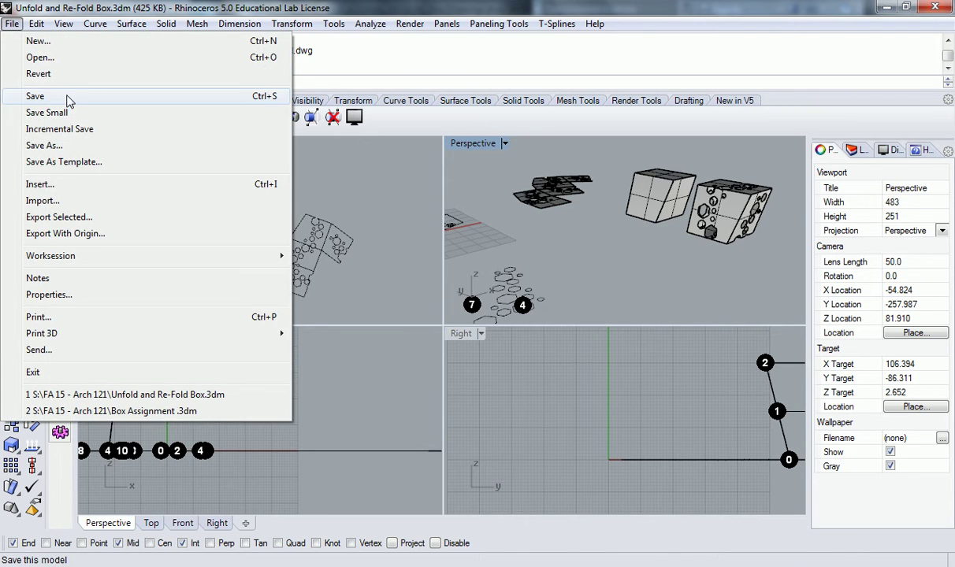
left_click(68, 98)
Create a new model from the Small Objects - Inches template.
left_click(13, 23)
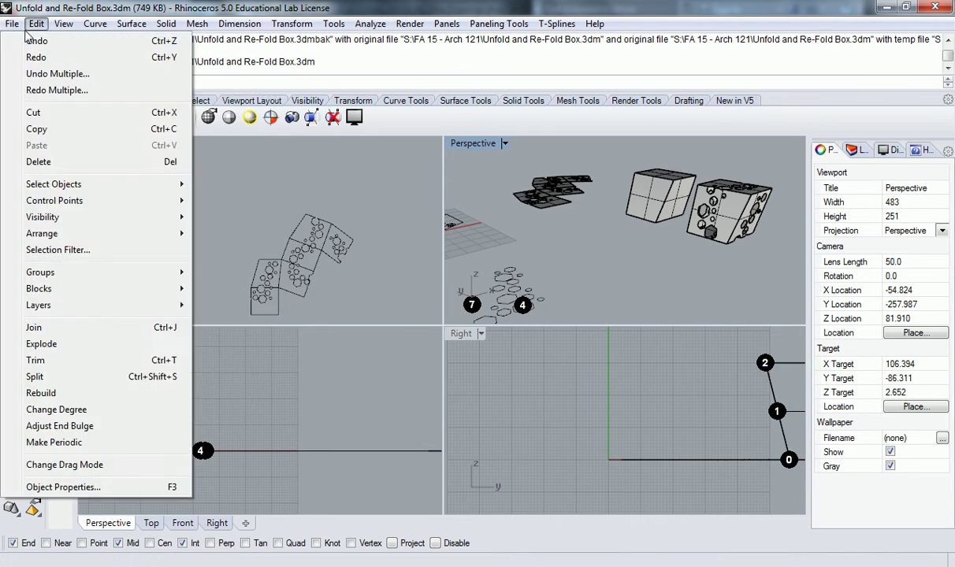
left_click(25, 41)
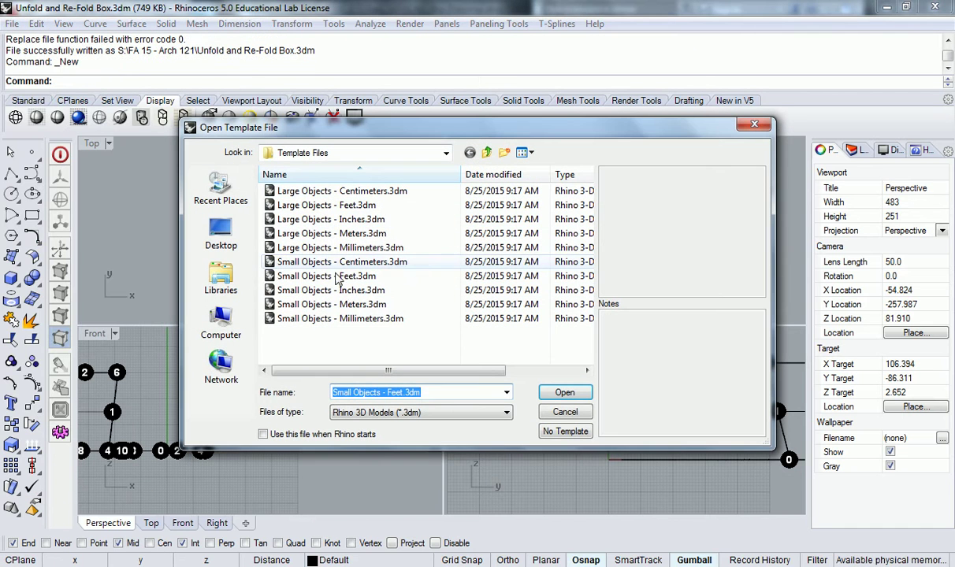
left_click(313, 292)
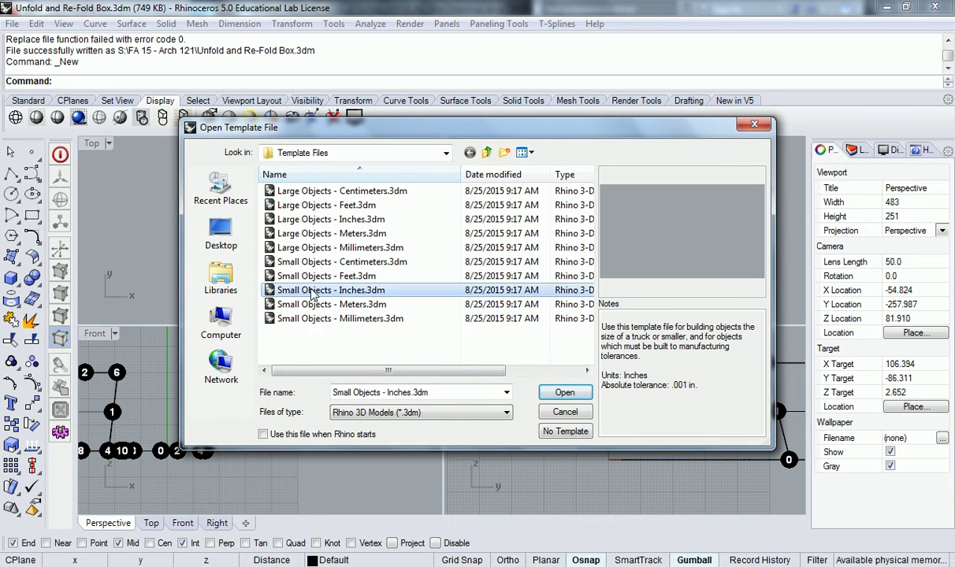
left_click(564, 393)
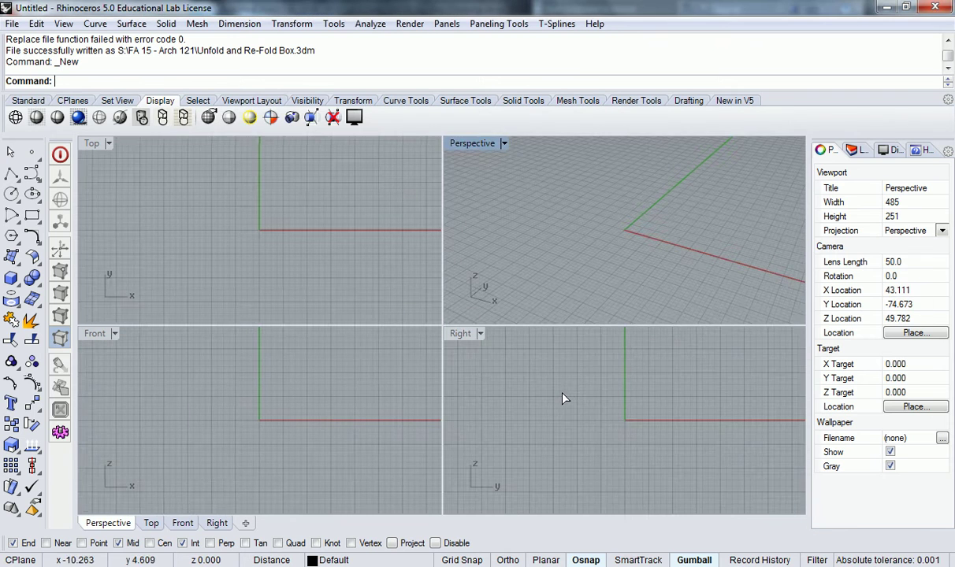
Create a new model from the Small Objects - Feet template.
left_click(11, 24)
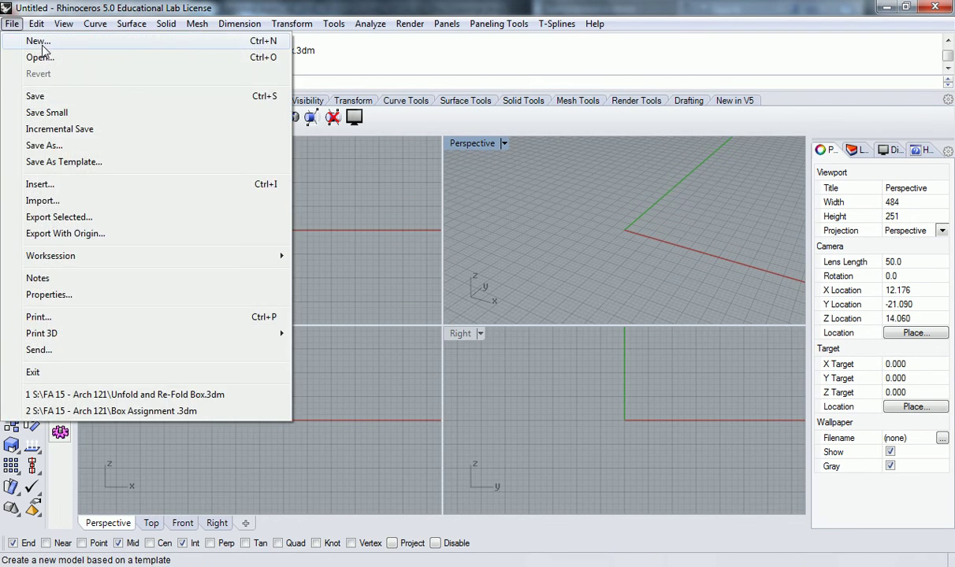
left_click(36, 39)
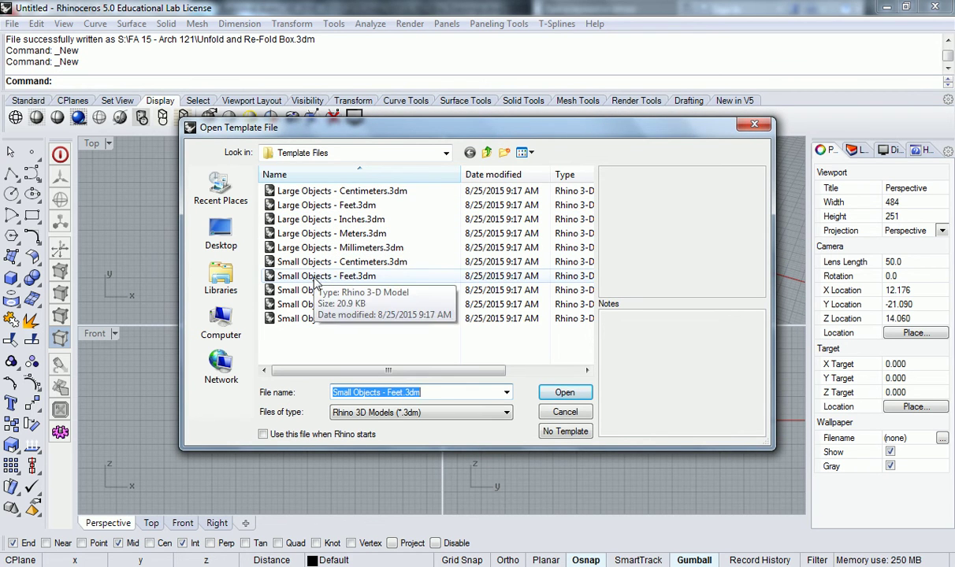
double_click(319, 275)
Use the Grid command to turn off ShowGrid in the Top viewport, keeping its axes displayed.
left_click(274, 230)
scroll(262, 207, "down", 6)
right_click_drag(293, 217, 263, 203)
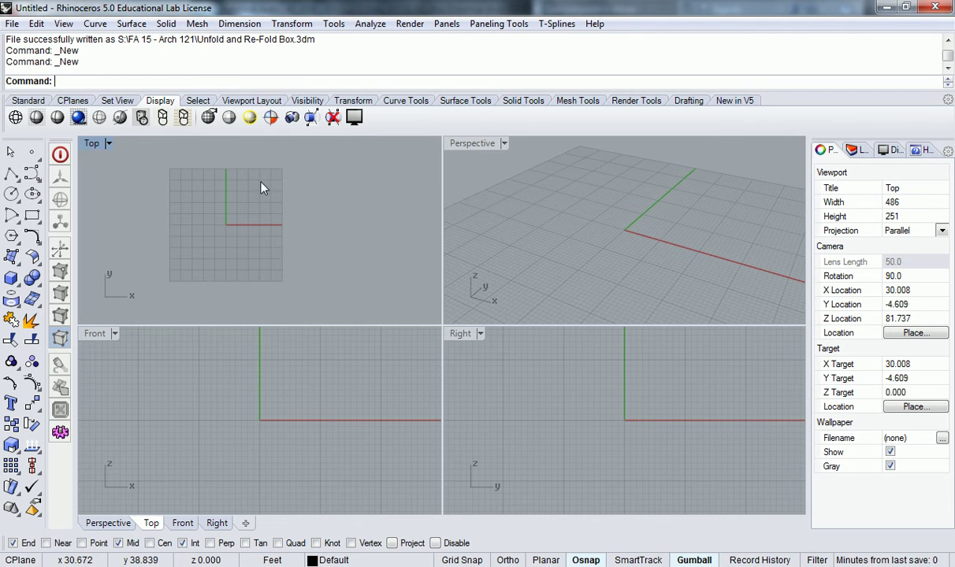
middle_click(258, 181)
scroll(206, 206, "up", 2)
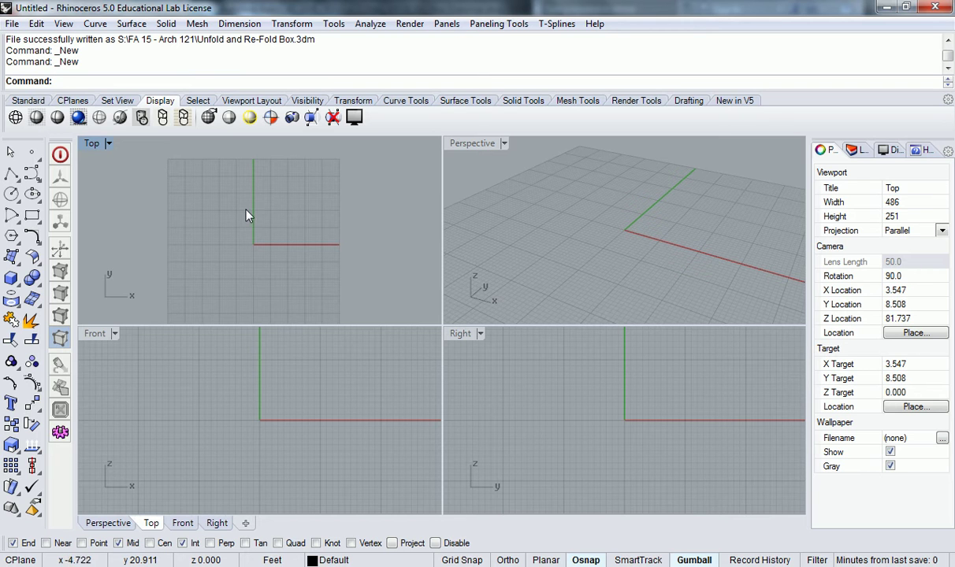
type("Grid")
key("Return")
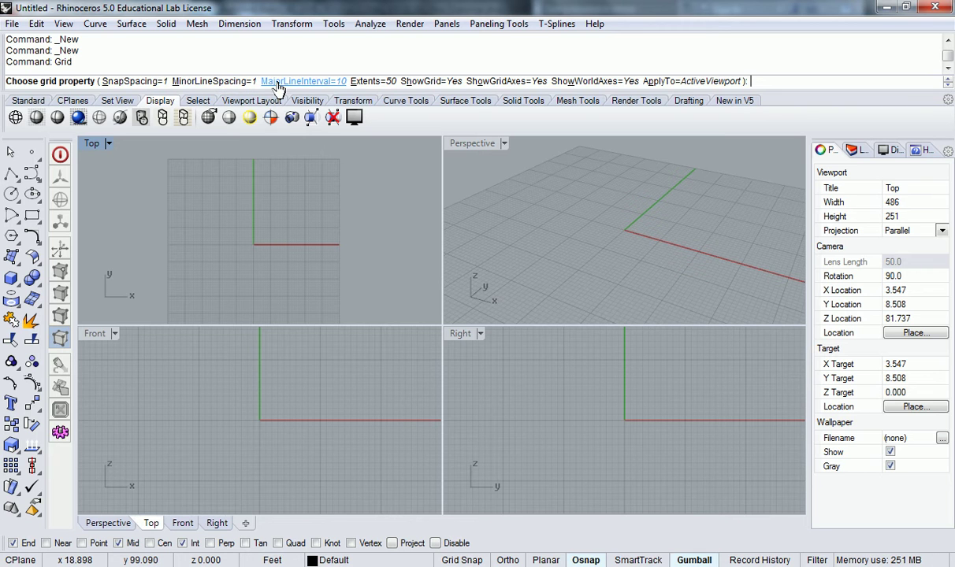
scroll(269, 222, "up", 5)
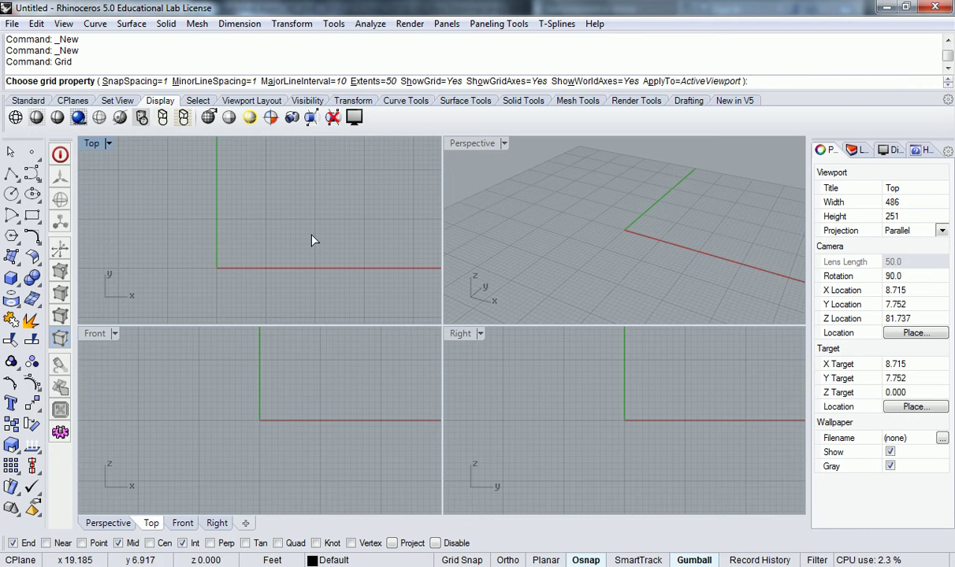
right_click_drag(233, 292, 294, 212)
middle_click(294, 212)
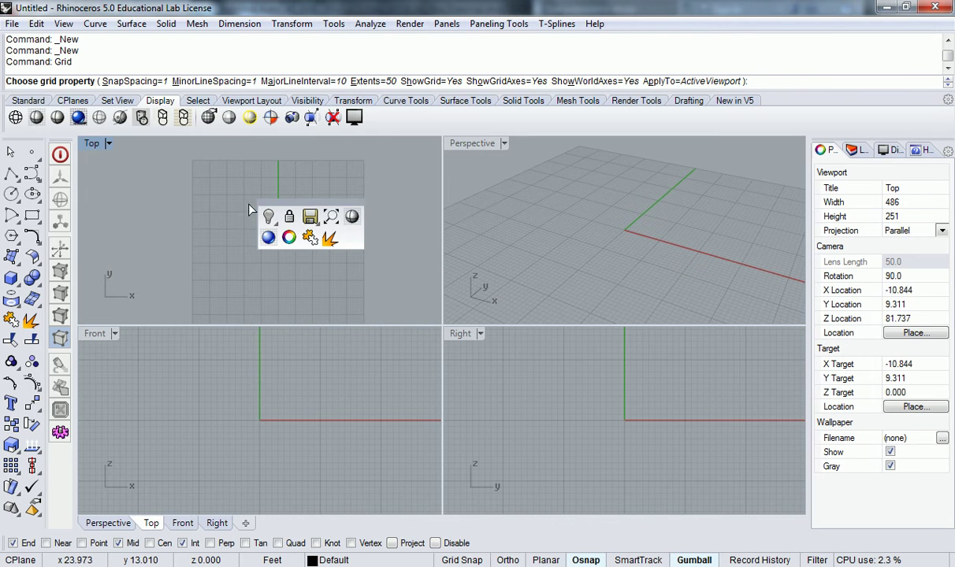
scroll(332, 213, "up", 2)
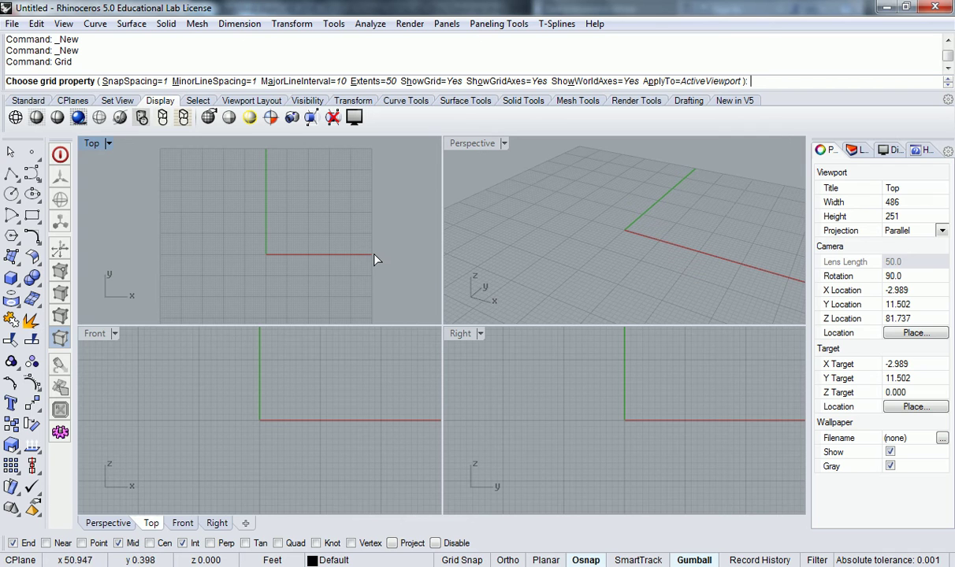
right_click_drag(374, 263, 249, 258)
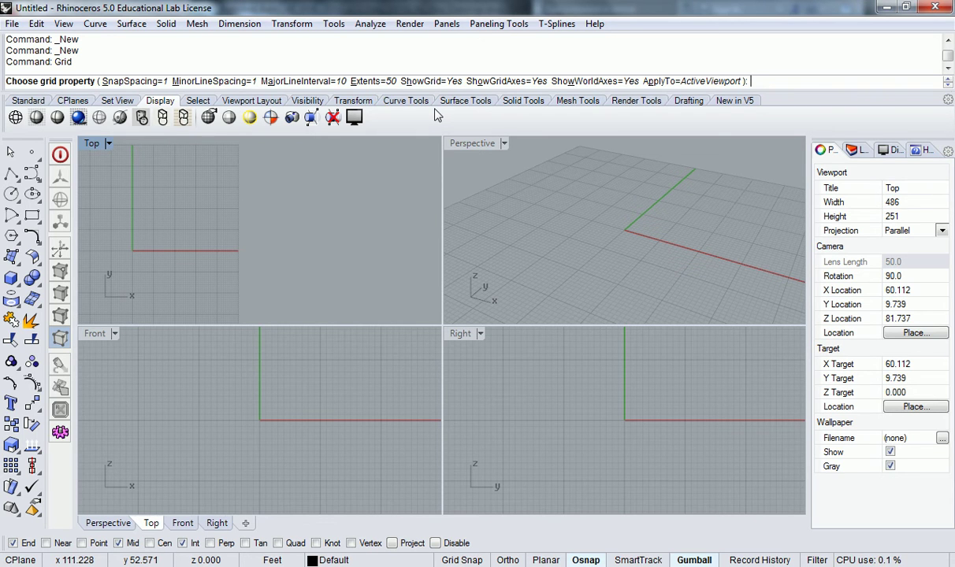
type("h")
key("Return")
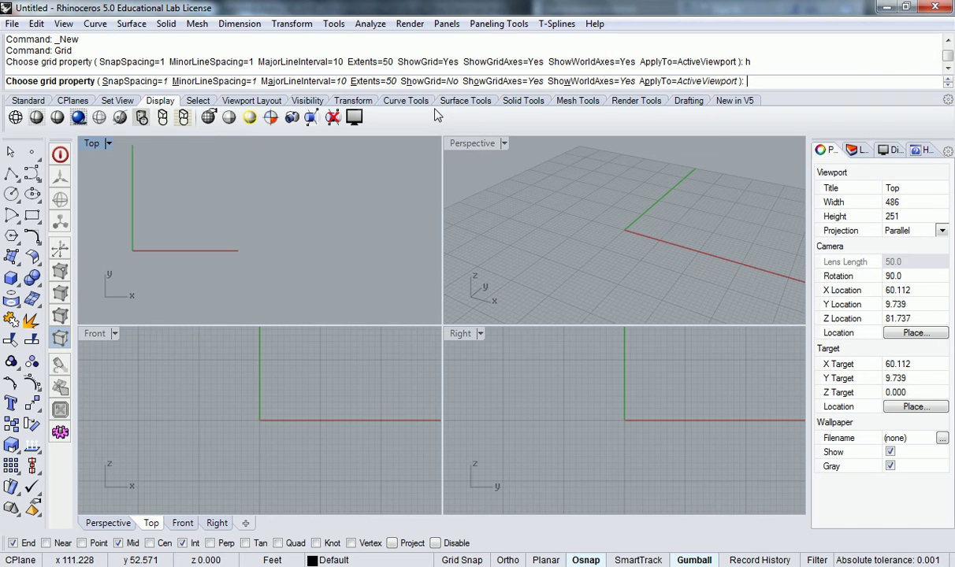
middle_click(173, 181)
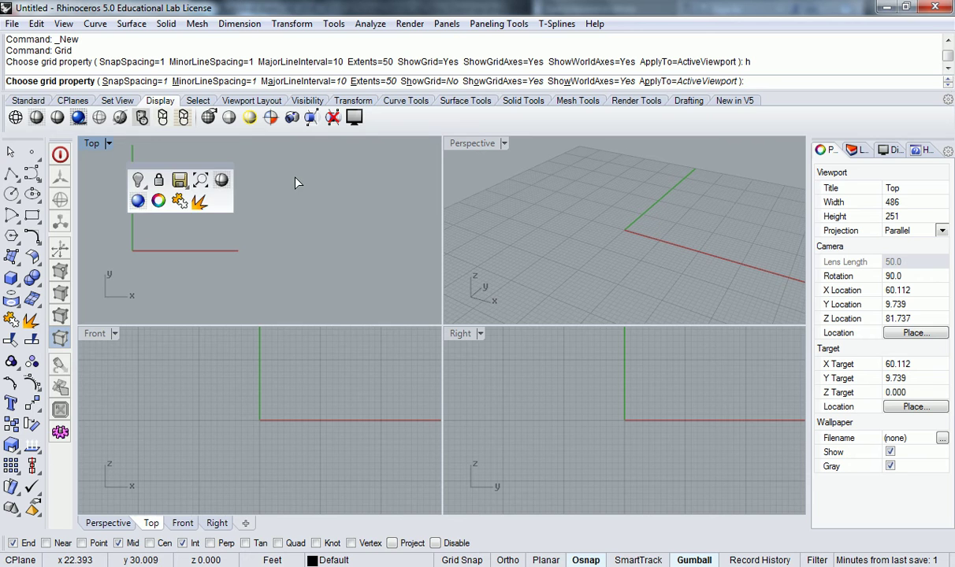
right_click_drag(233, 183, 323, 201)
Turn off the grid display in the Perspective viewport with a fresh Grid command.
left_click(502, 230)
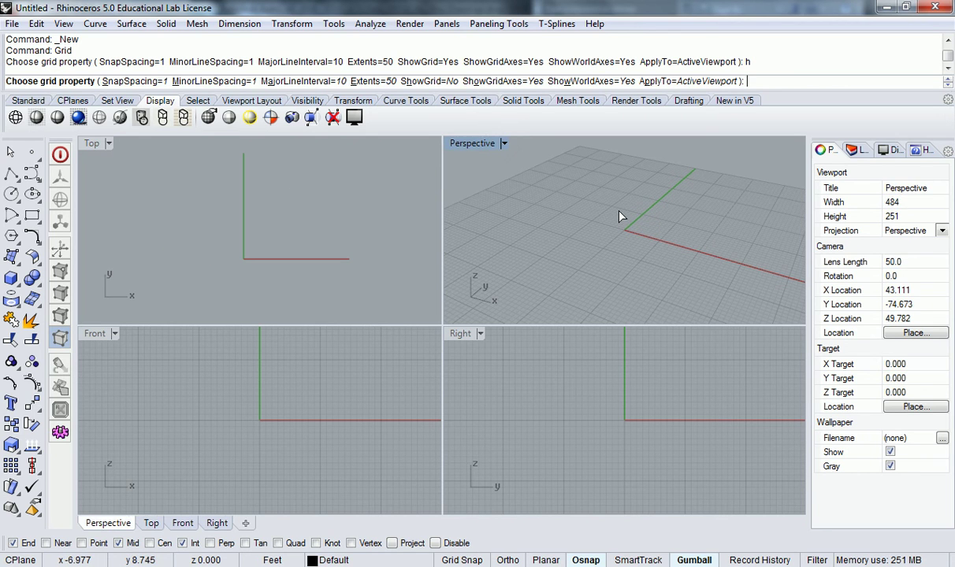
type("h")
key("Return")
type("h")
key("Return")
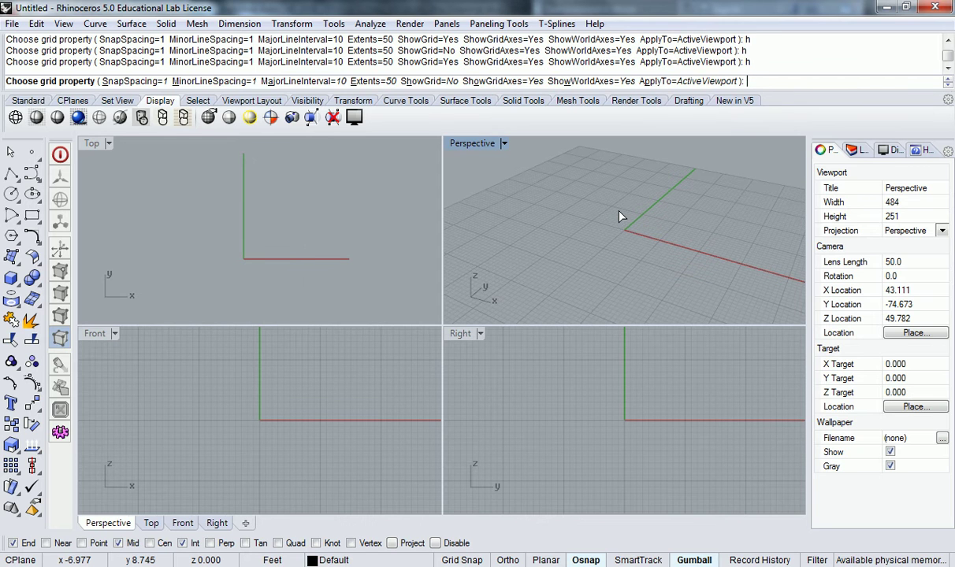
key("Escape")
key("Return")
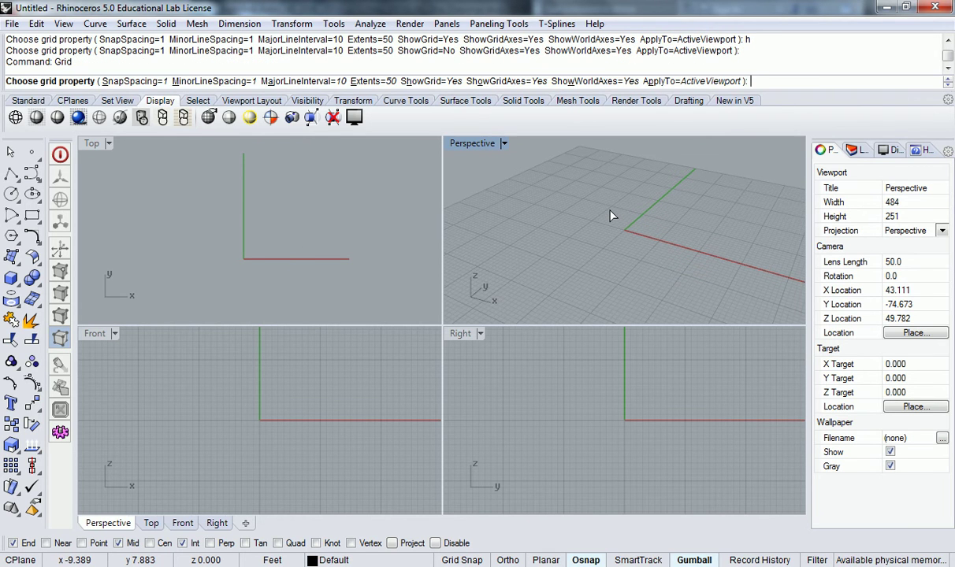
type("h")
key("Return")
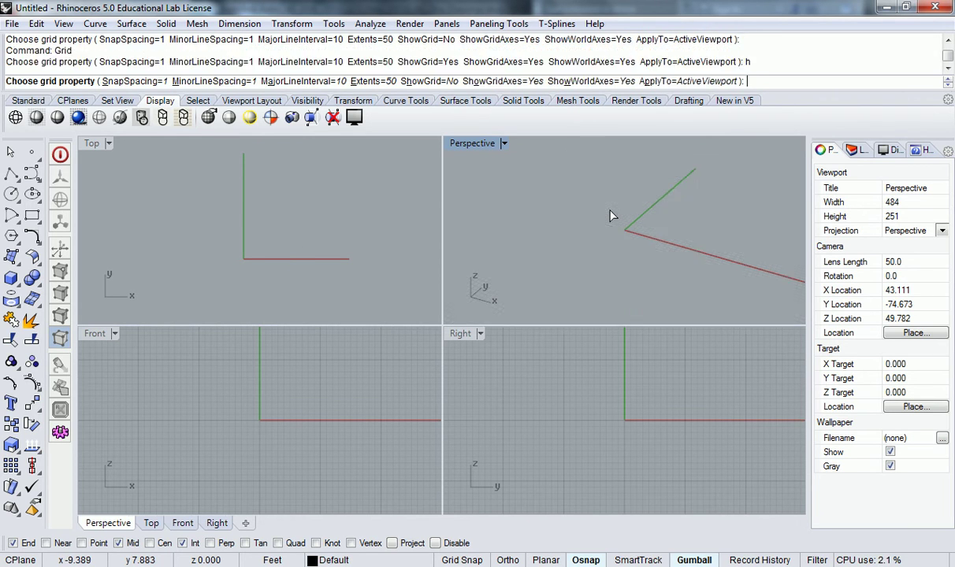
key("Return")
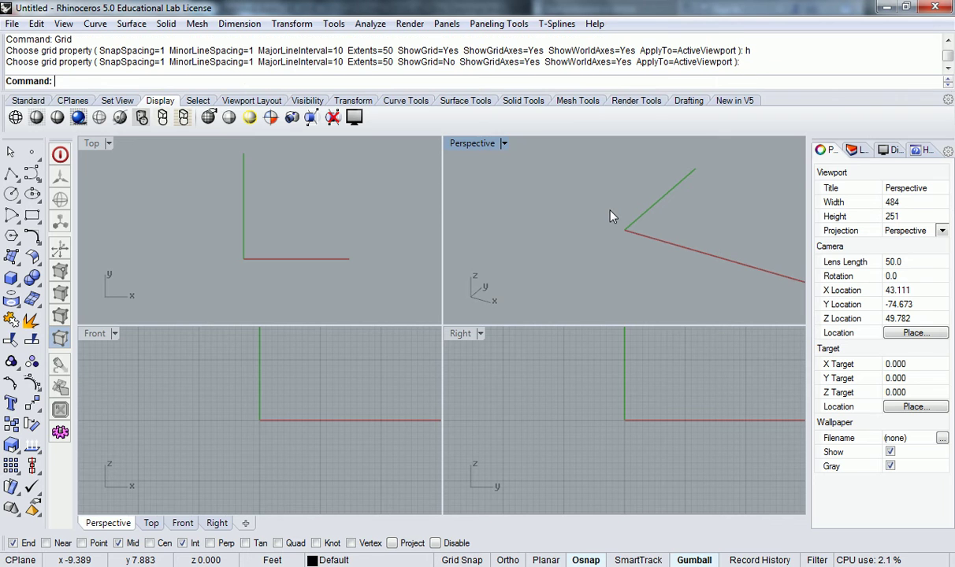
Repeat the Grid command to hide the grid in the Right viewport.
left_click(542, 409)
key("Return")
type("h")
key("Return")
Hide the grid in the Front viewport through the Grid command and finish the command.
left_click(214, 392)
key("Return")
type("h")
key("Return")
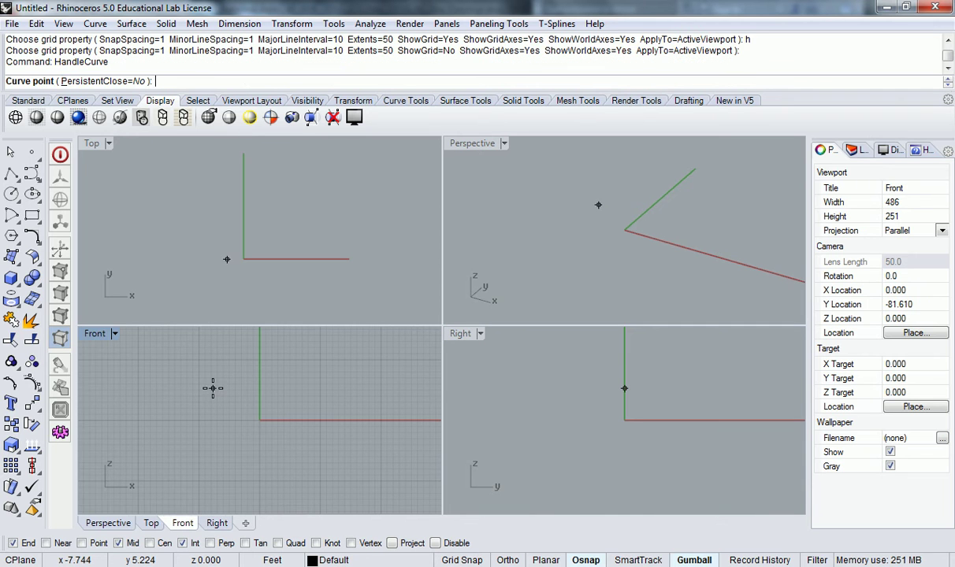
key("Escape")
type("grid")
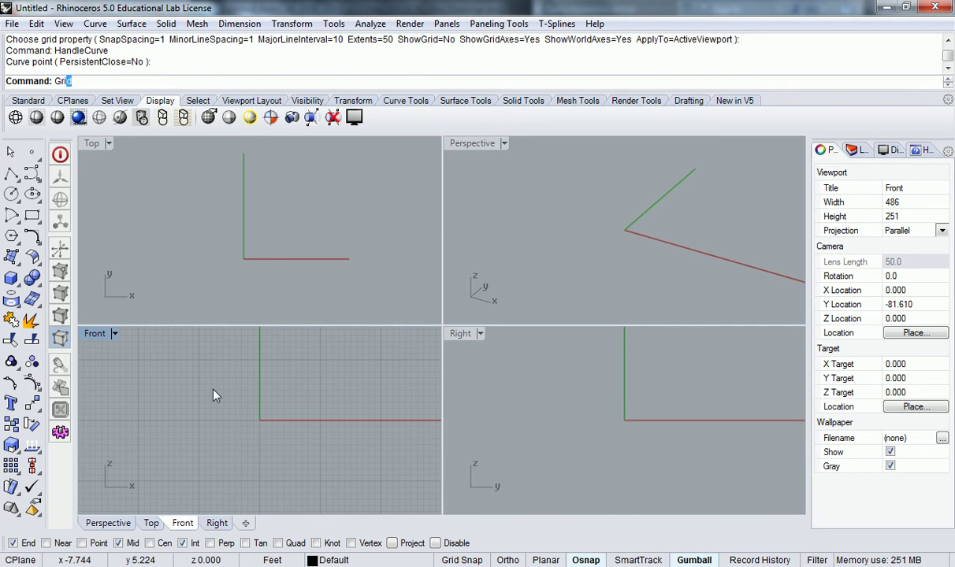
key("Return")
type("h")
key("Return")
key("Return")
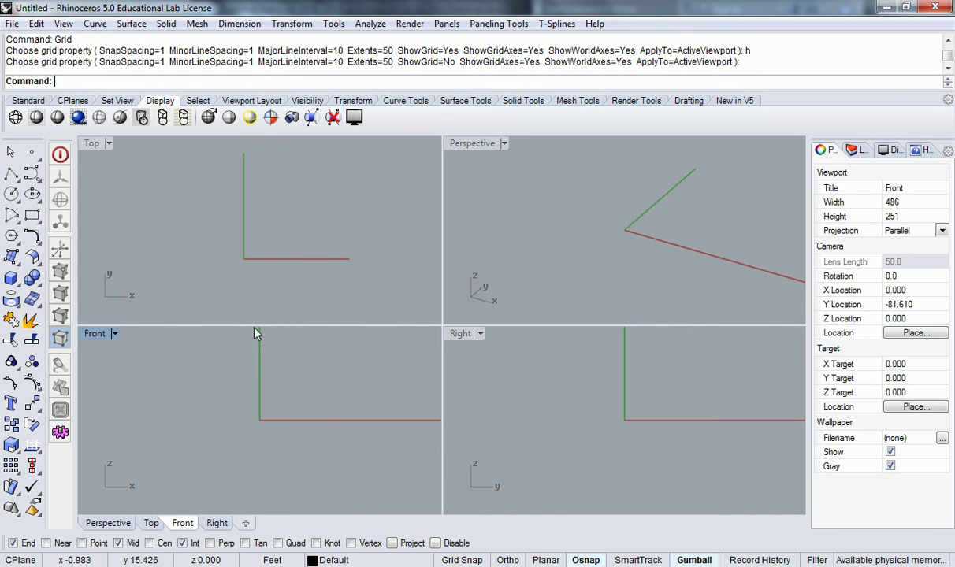
Zoom out and reposition the views around the origin axes in all four viewports.
scroll(295, 253, "down", 5)
right_click_drag(295, 254, 307, 237)
scroll(322, 236, "up", 6)
right_click_drag(317, 373, 228, 429)
scroll(286, 378, "down", 12)
mouse_move(580, 411)
right_mouse_down()
mouse_move(575, 403)
mouse_move(587, 414)
right_mouse_up()
scroll(574, 396, "down", 8)
scroll(616, 222, "down", 12)
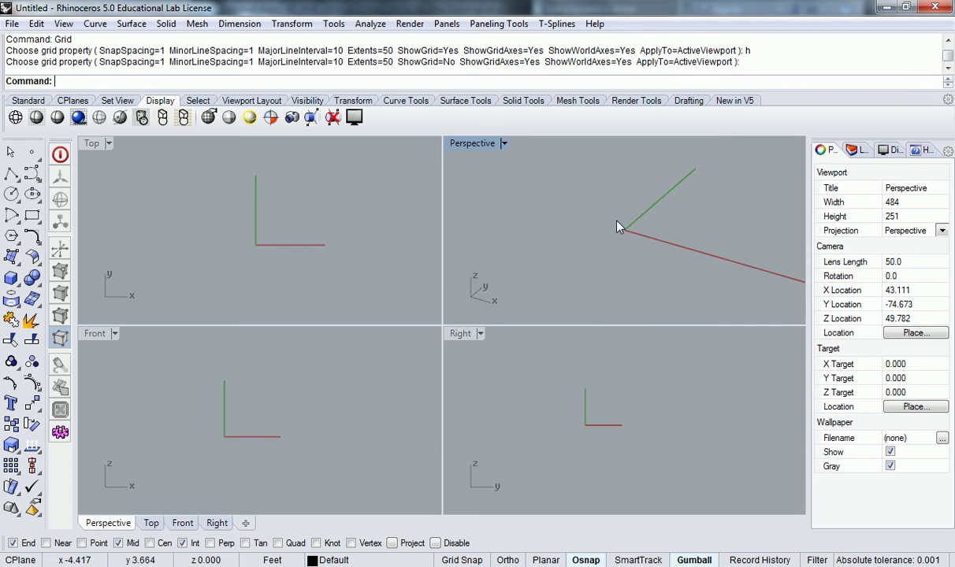
right_click_drag(612, 226, 586, 230, "shift")
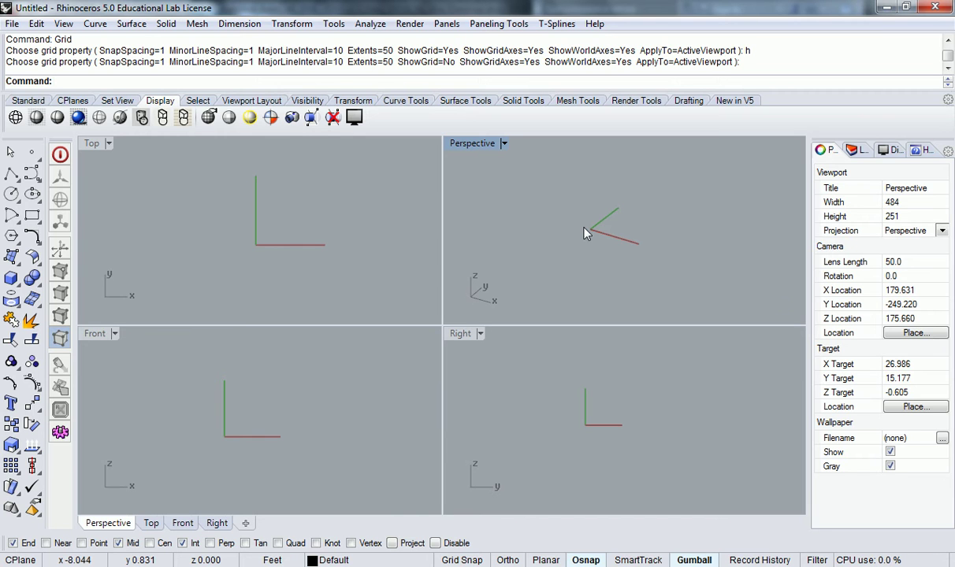
scroll(315, 217, "down", 2)
right_click_drag(315, 216, 242, 233)
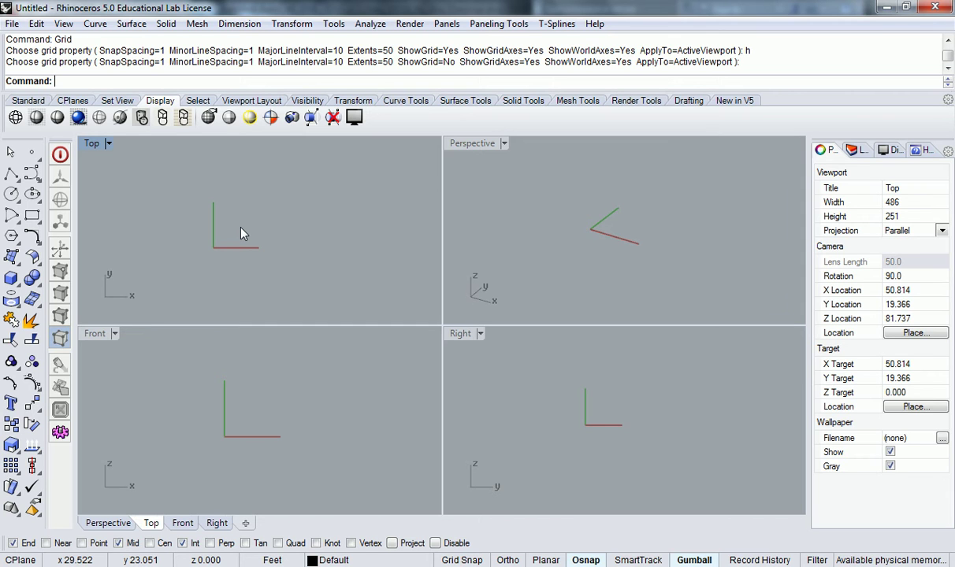
right_click_drag(247, 185, 224, 252)
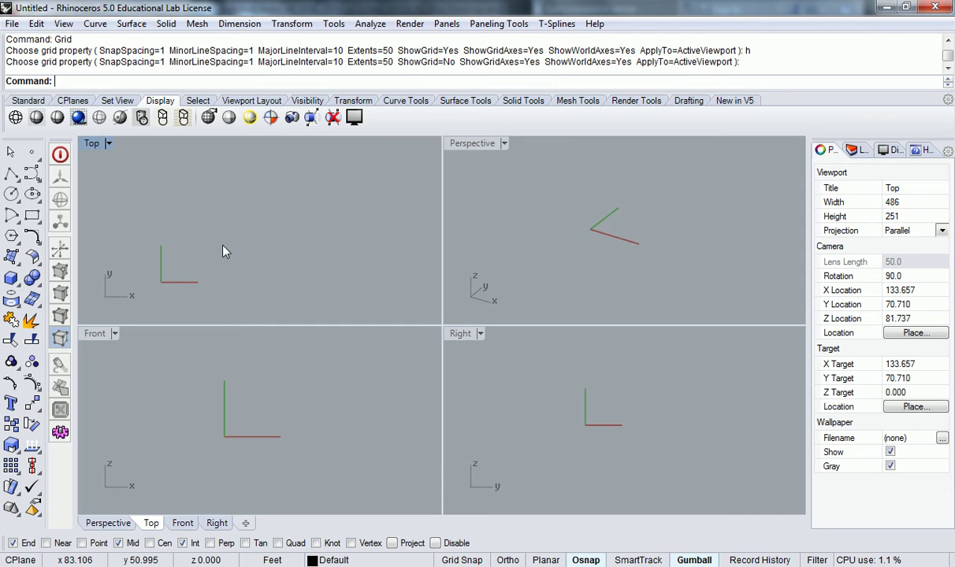
left_click(12, 257)
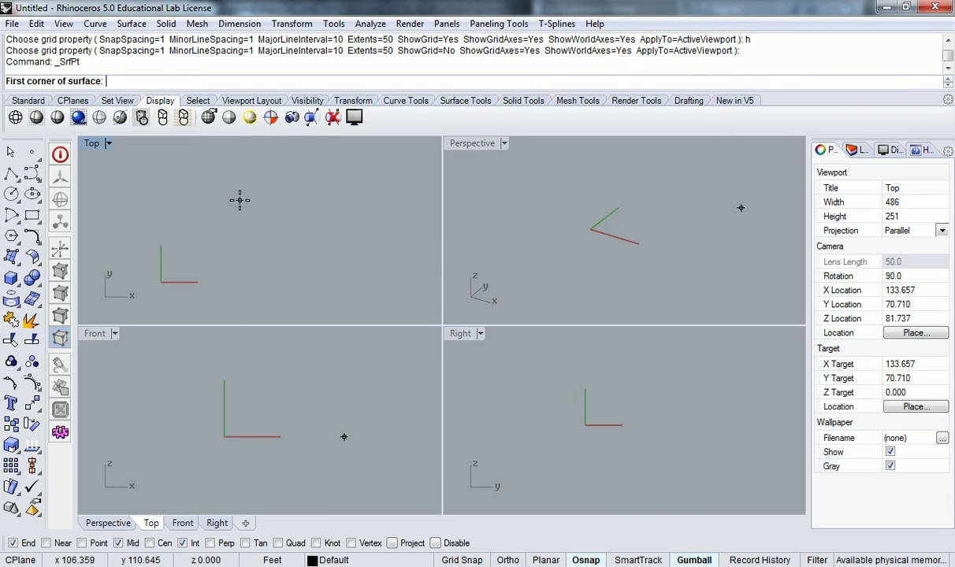
right_click_drag(237, 200, 224, 233)
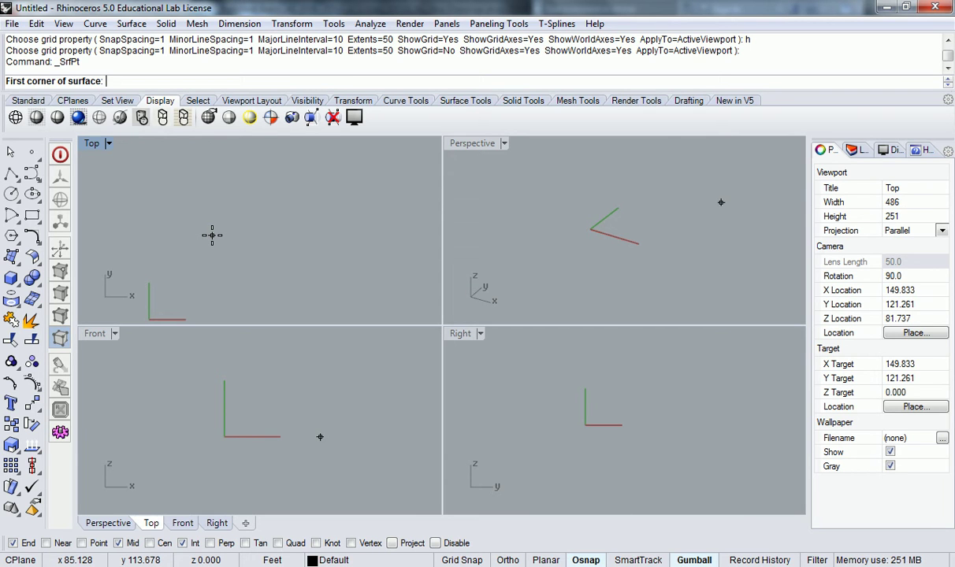
scroll(206, 235, "down", 2)
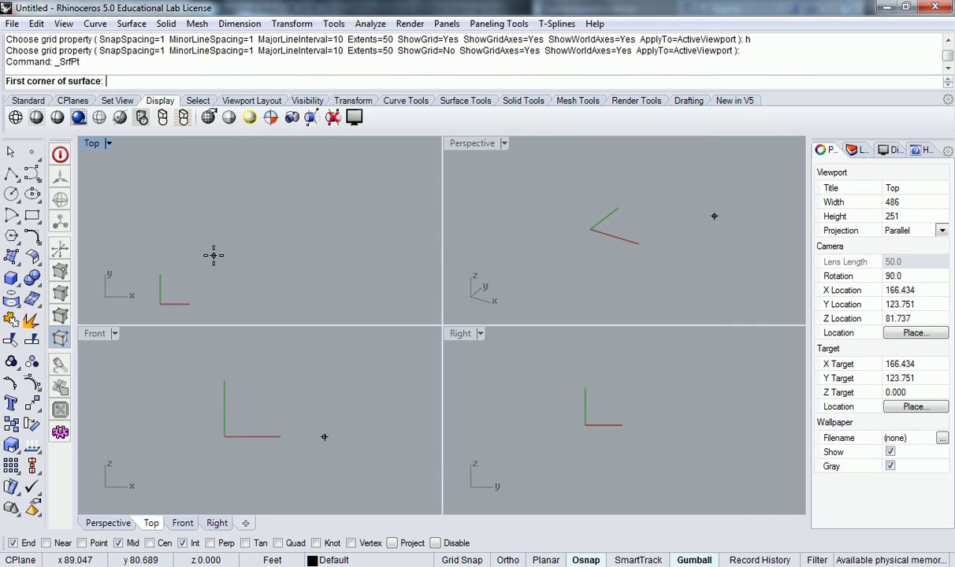
key("Escape")
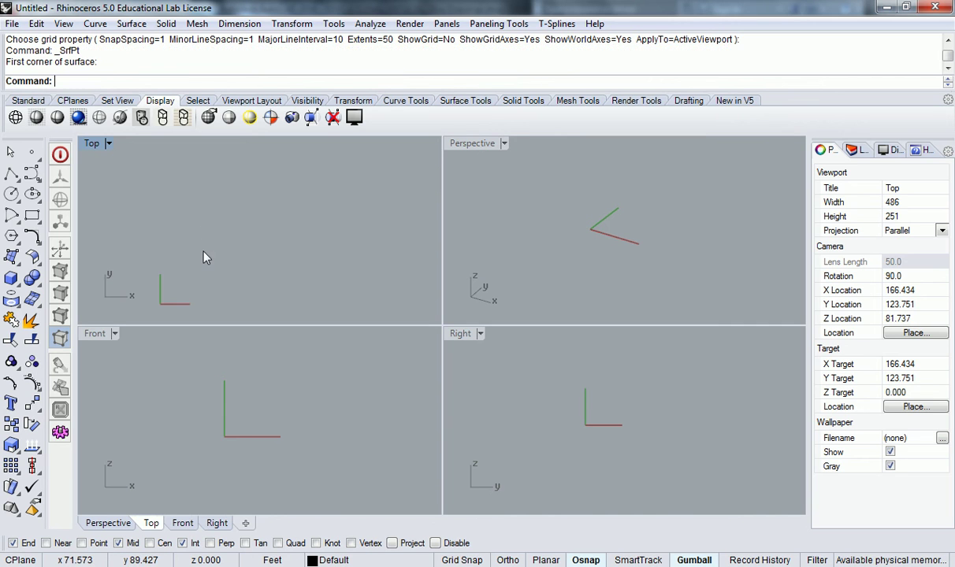
Draw a rectangle in the Top view from 0,0 with the opposite corner at 100',50'.
left_click(31, 215)
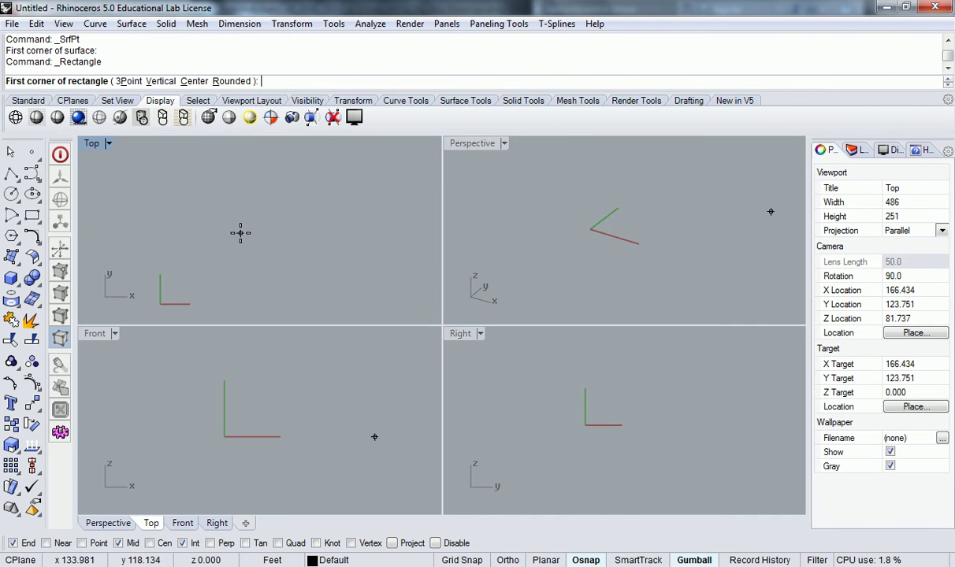
type("@")
key("BackSpace")
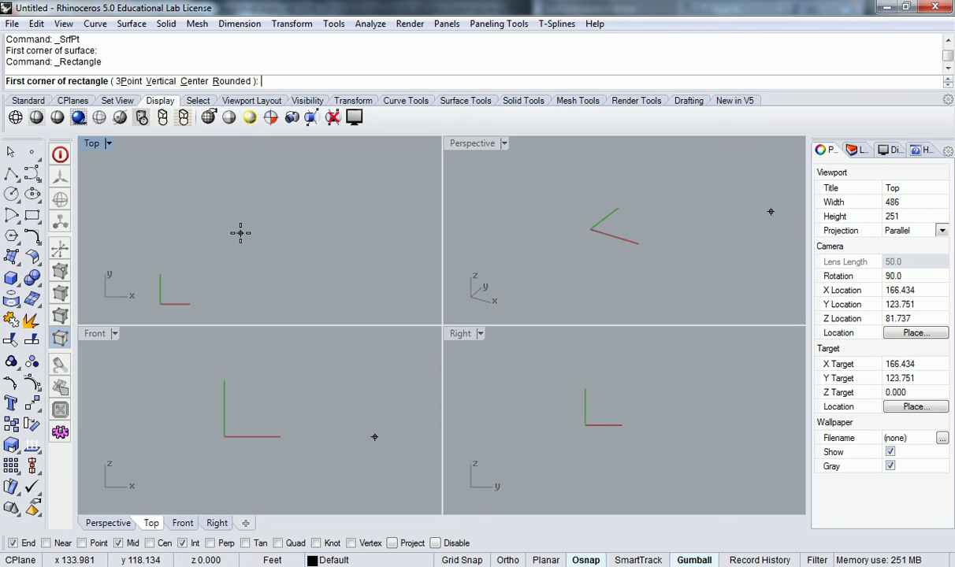
type("0,")
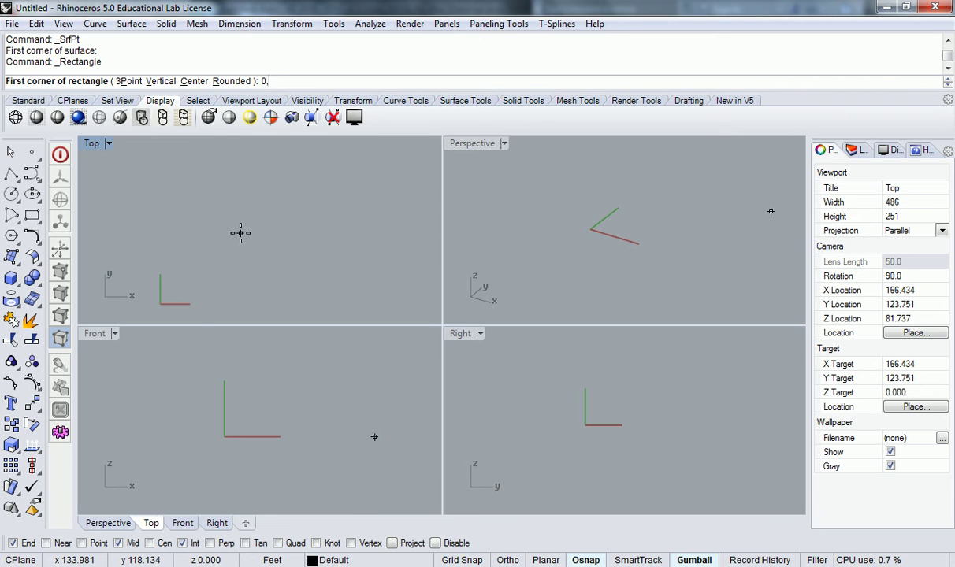
type("0")
key("Return")
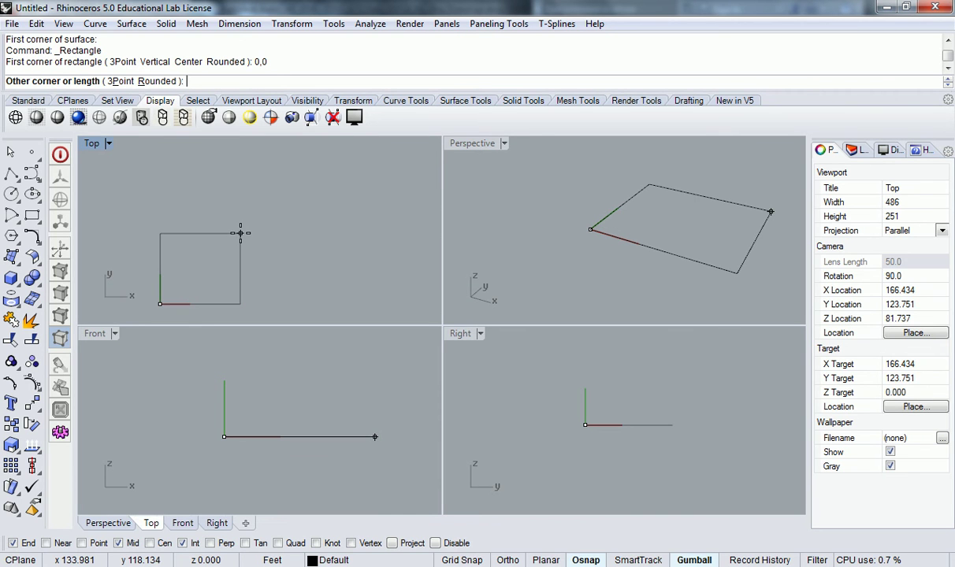
type("100',50'")
key("Return")
right_click_drag(223, 256, 292, 168)
scroll(251, 206, "up", 3)
right_click_drag(251, 207, 265, 223)
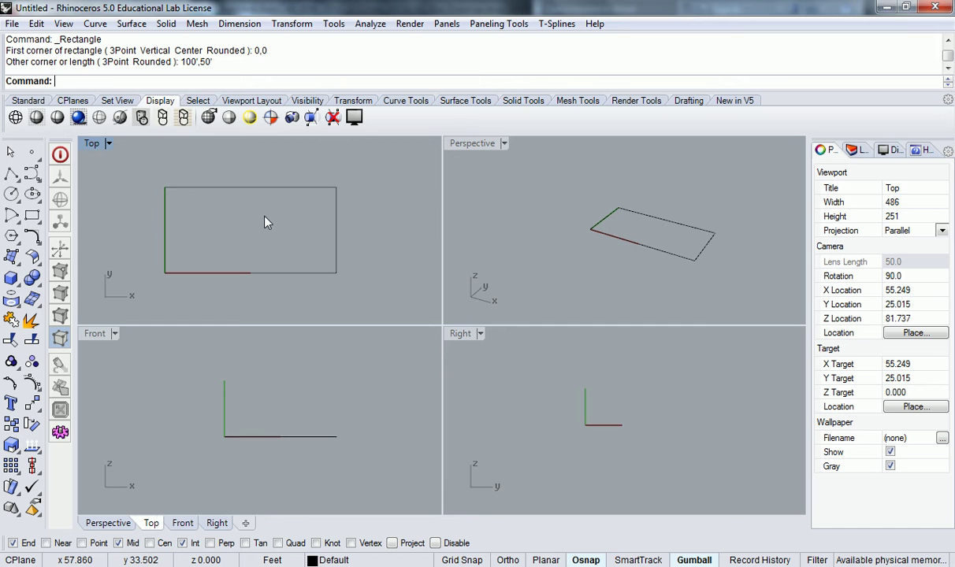
scroll(265, 217, "up", 2)
right_click_drag(229, 219, 255, 219)
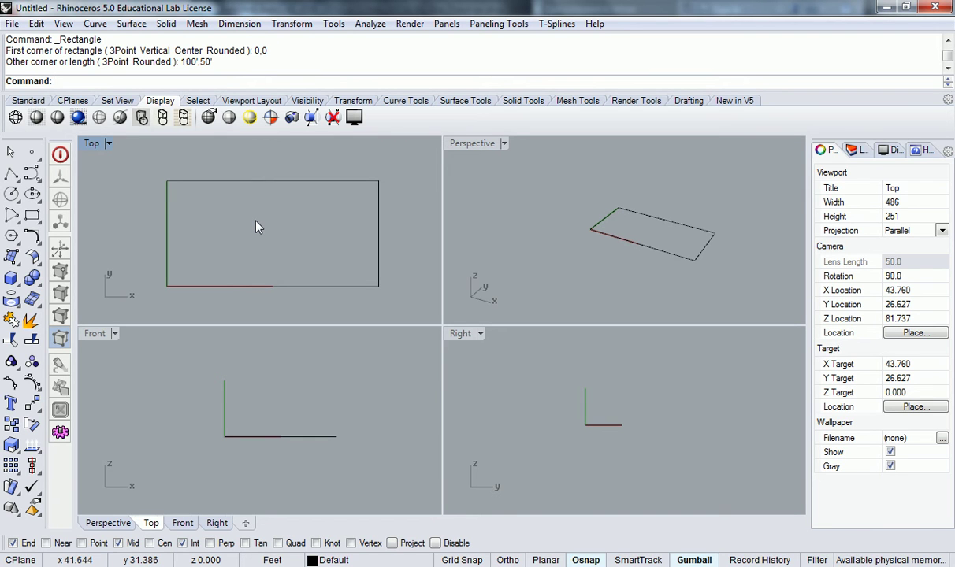
scroll(255, 221, "up", 2)
scroll(255, 221, "down", 2)
right_click_drag(291, 225, 261, 217)
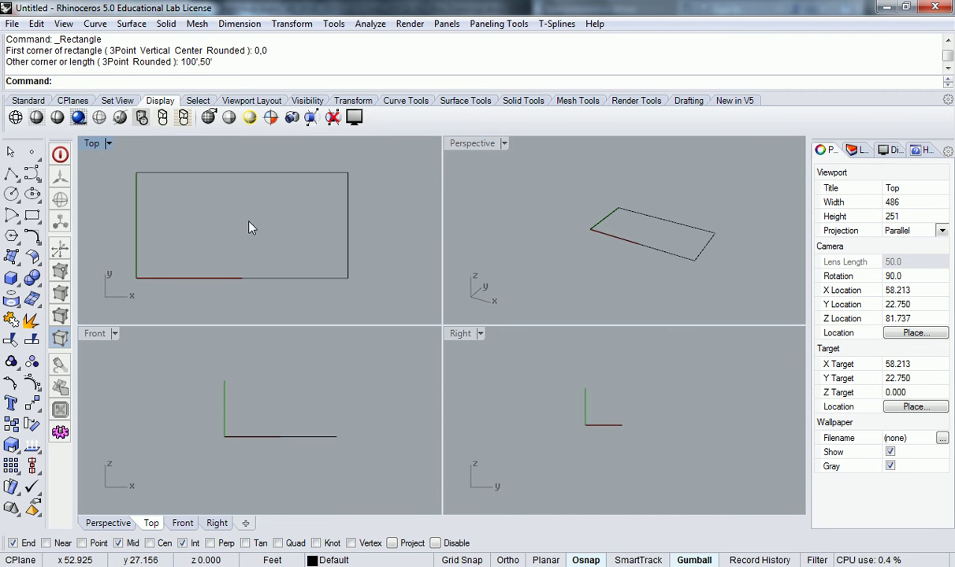
right_click_drag(249, 226, 275, 231)
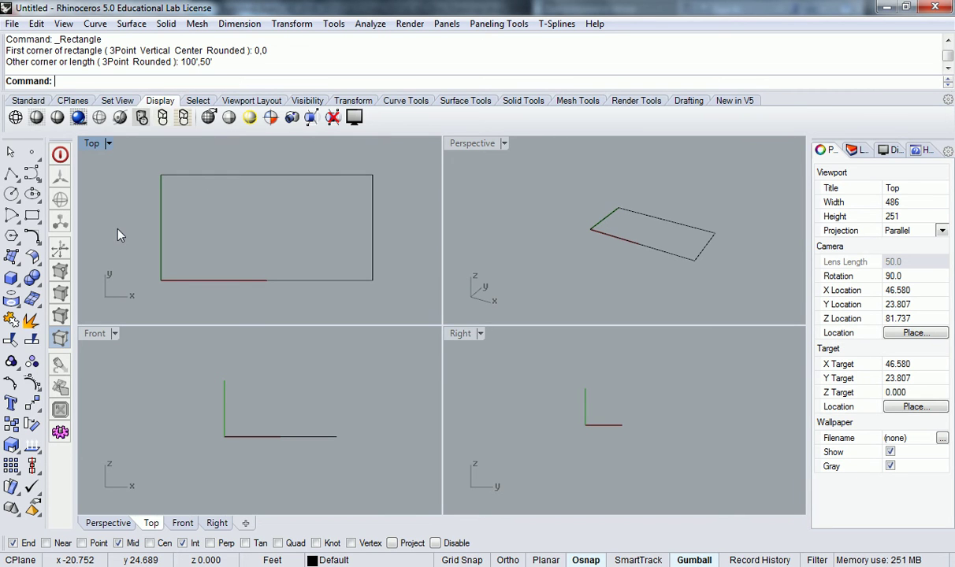
Create an irregular four-corner surface just inside the rectangle, with its lower edge sloping up from the lower-left corner.
left_click(12, 256)
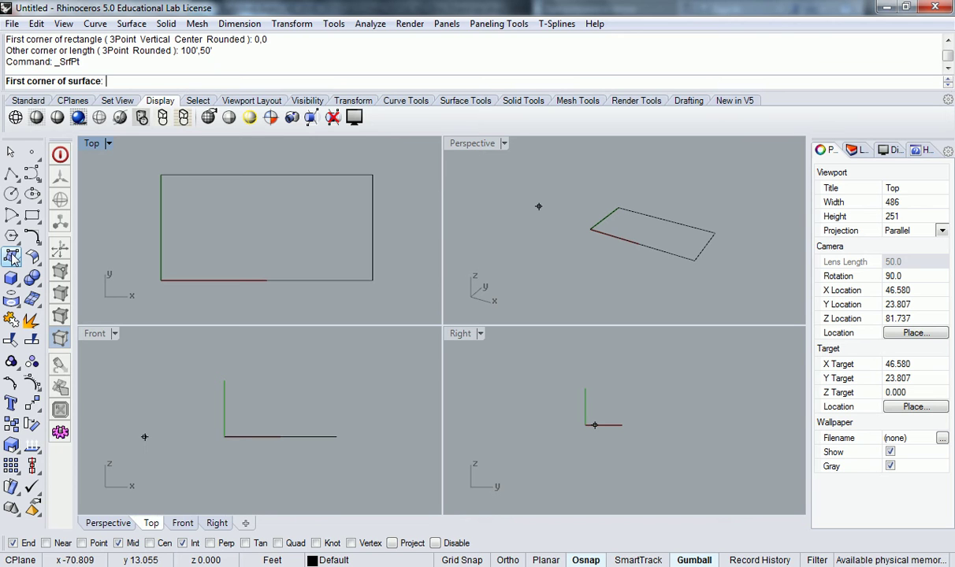
scroll(165, 183, "up", 1)
right_click_drag(241, 205, 187, 188)
scroll(119, 159, "up", 1)
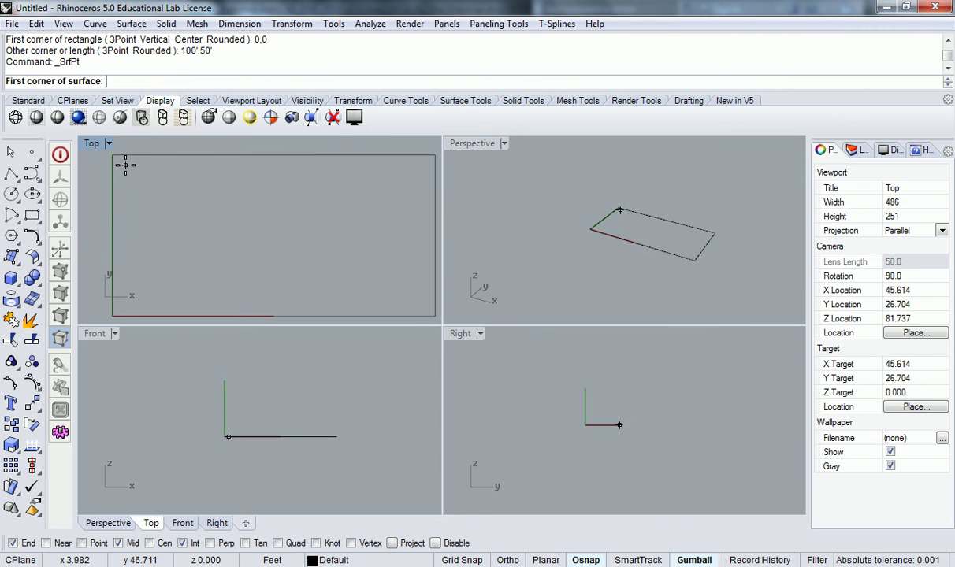
left_click(125, 165)
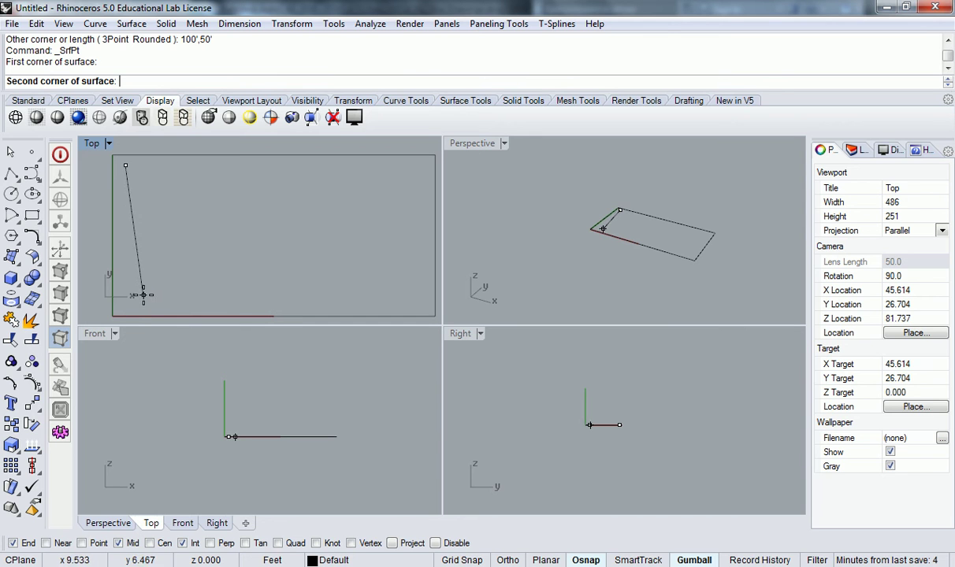
left_click(138, 304)
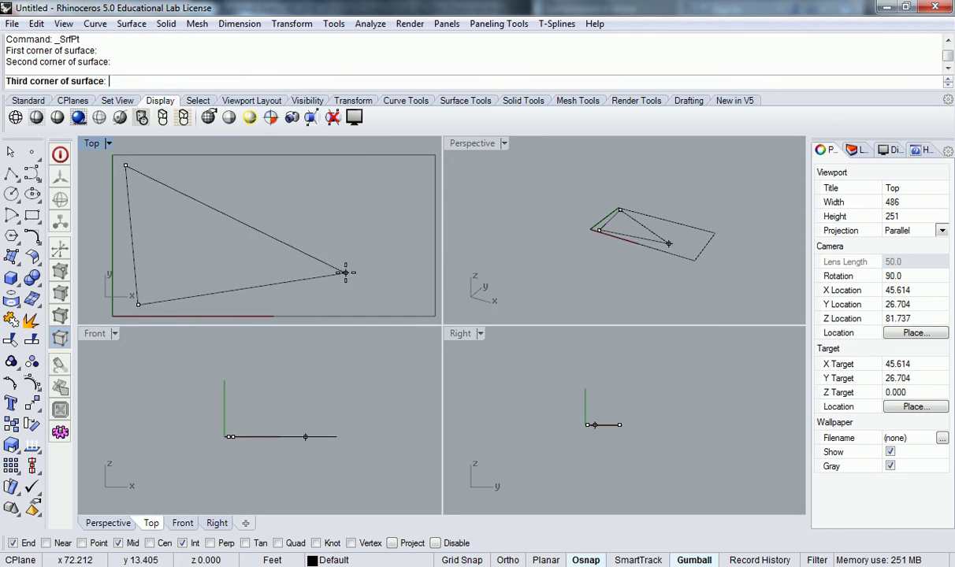
left_click(407, 247)
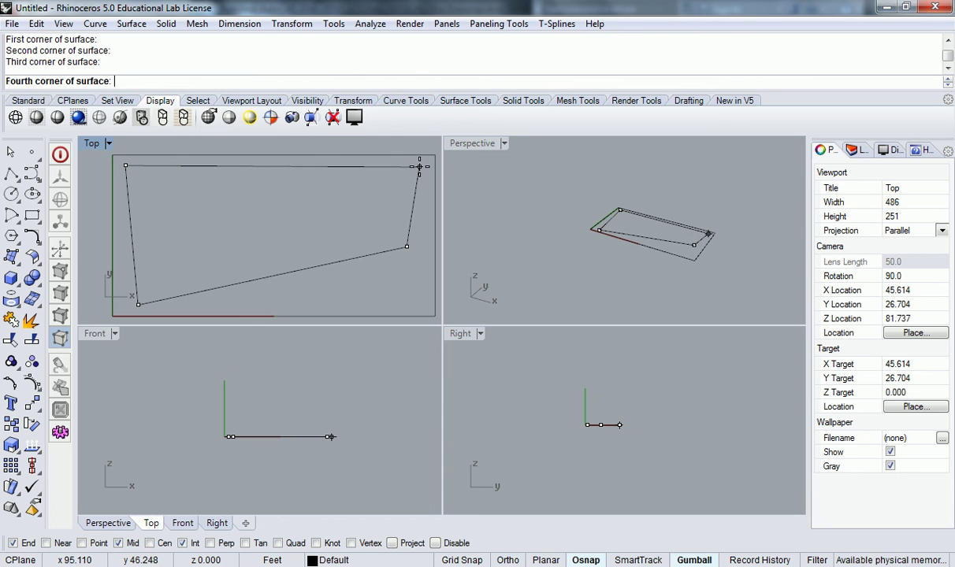
left_click(419, 167)
right_click_drag(351, 213, 349, 207)
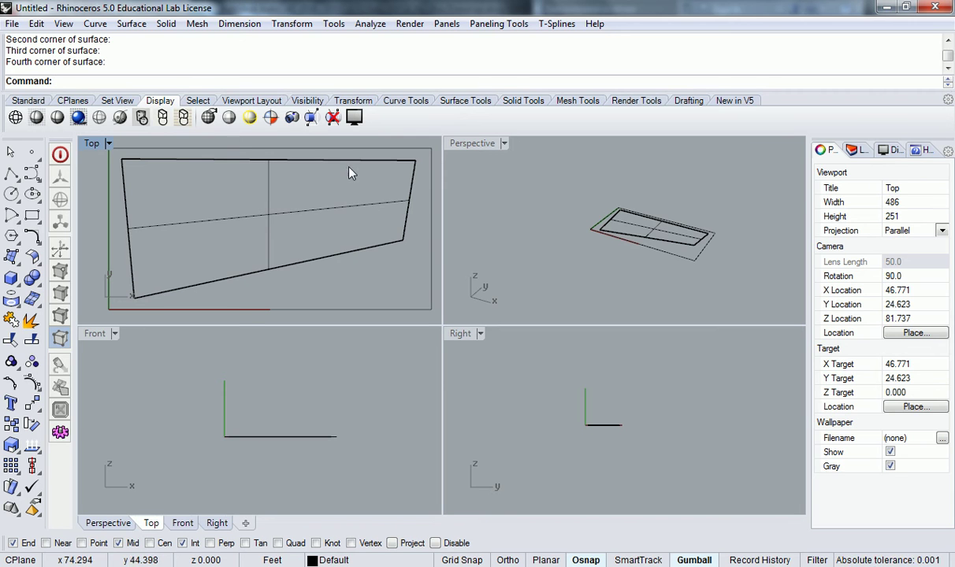
Set the Perspective viewport to Shaded display and frame the four-corner surface closely.
left_click(513, 196)
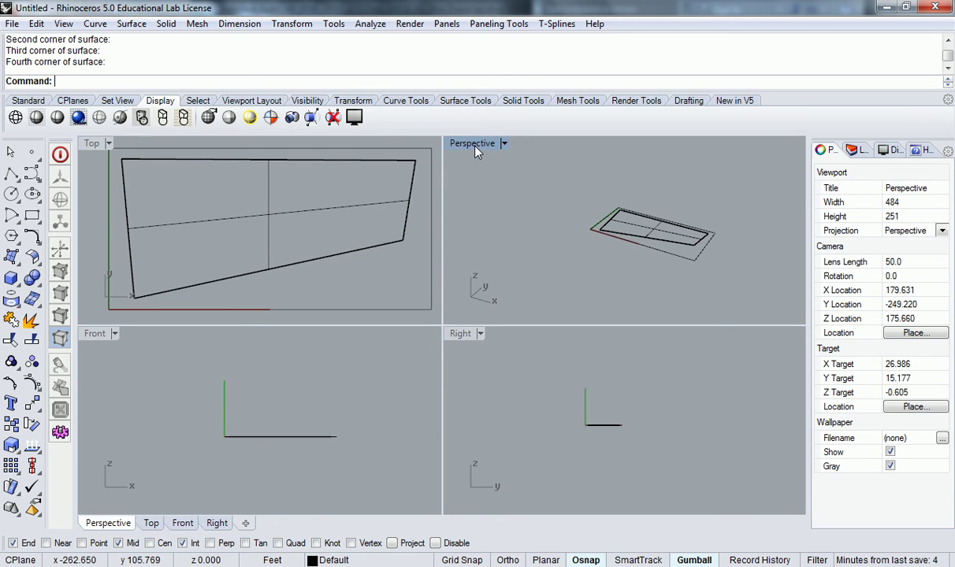
left_click(36, 118)
scroll(598, 221, "up", 6)
right_click_drag(605, 241, 565, 200)
scroll(563, 198, "up", 2)
right_click_drag(624, 216, 627, 209, "shift")
Use CutPlane on the four-corner surface, from about (-12, 33) to about (117, 40) across its upper half in the Top view.
left_click(414, 226)
scroll(415, 227, "down", 4)
right_click_drag(414, 227, 382, 237)
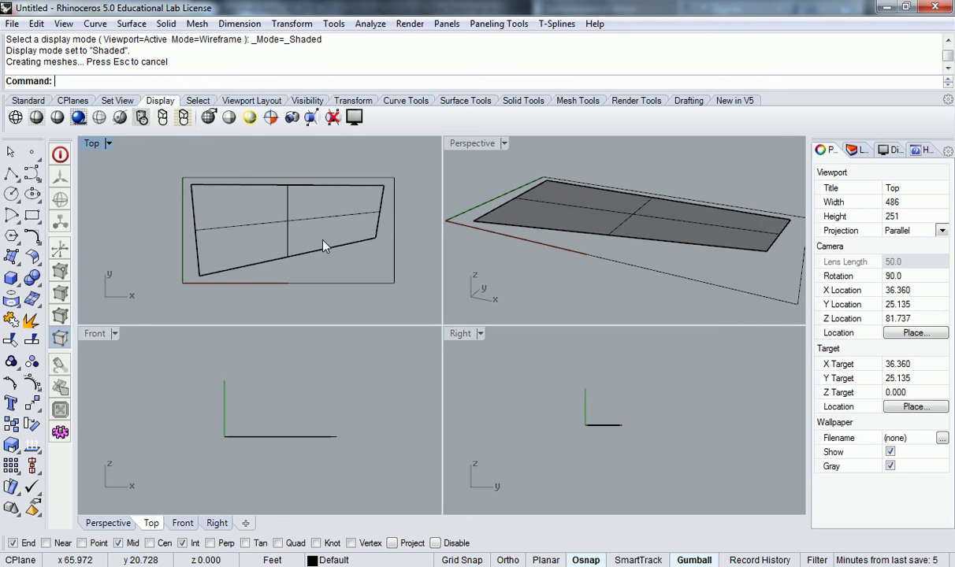
type("CutPlane")
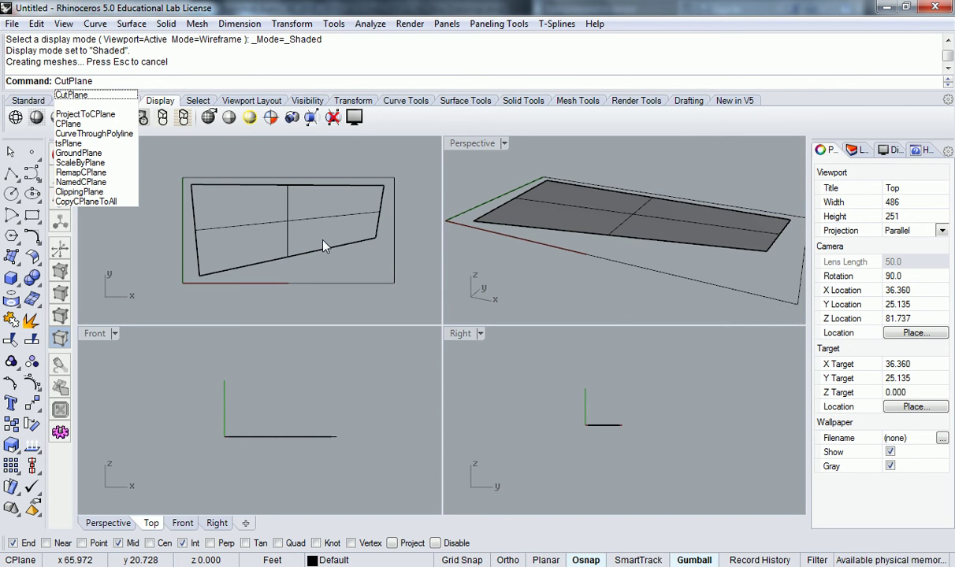
key("Return")
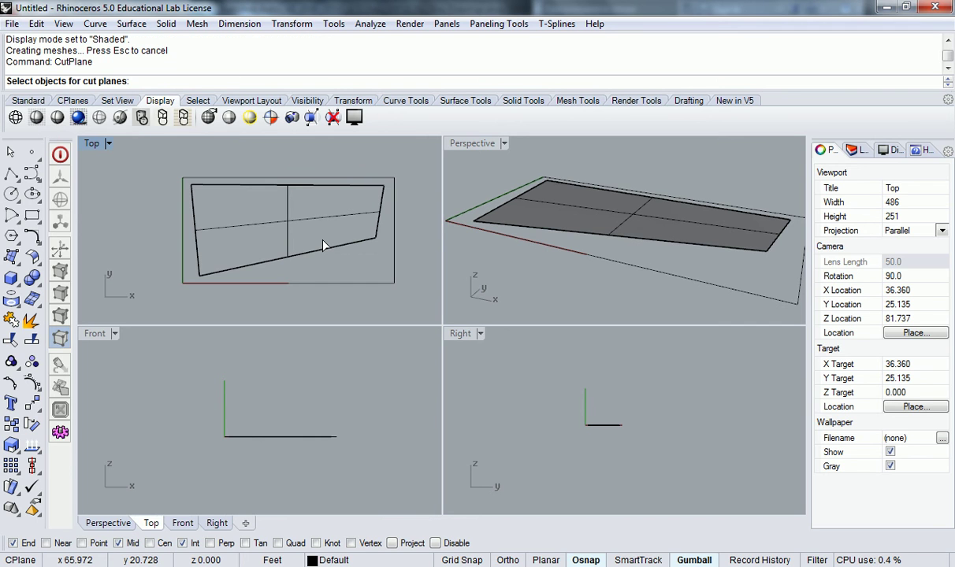
left_click(291, 226)
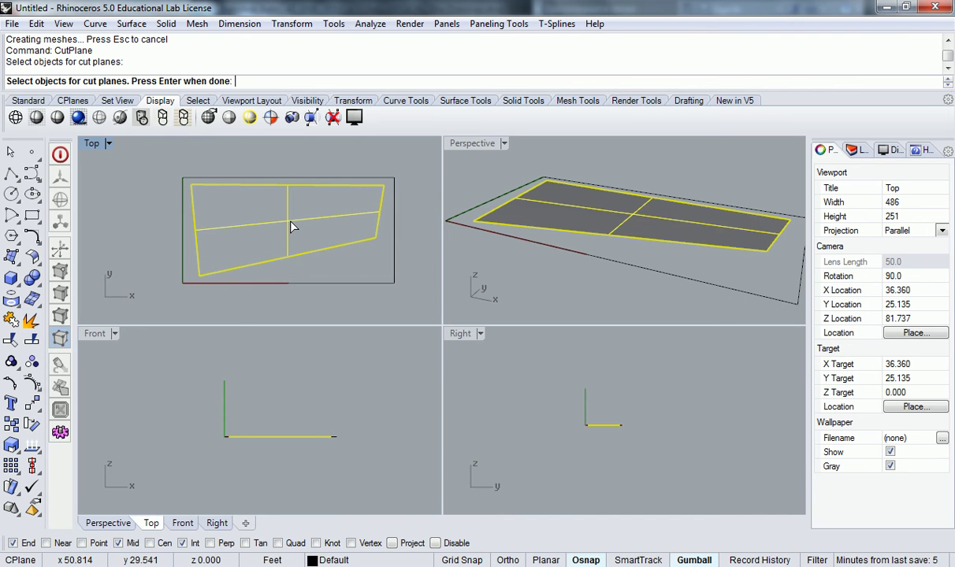
key("Return")
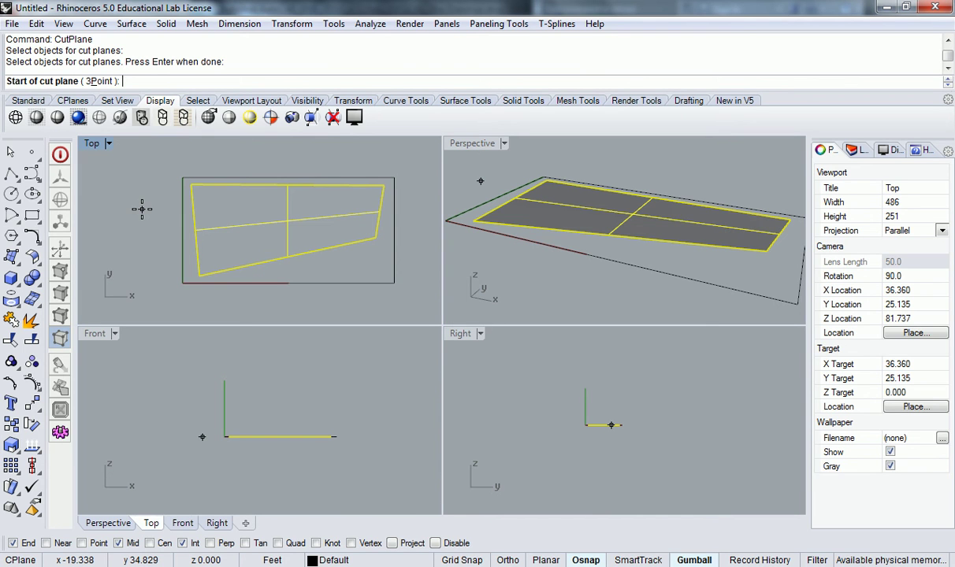
right_click_drag(148, 211, 104, 213)
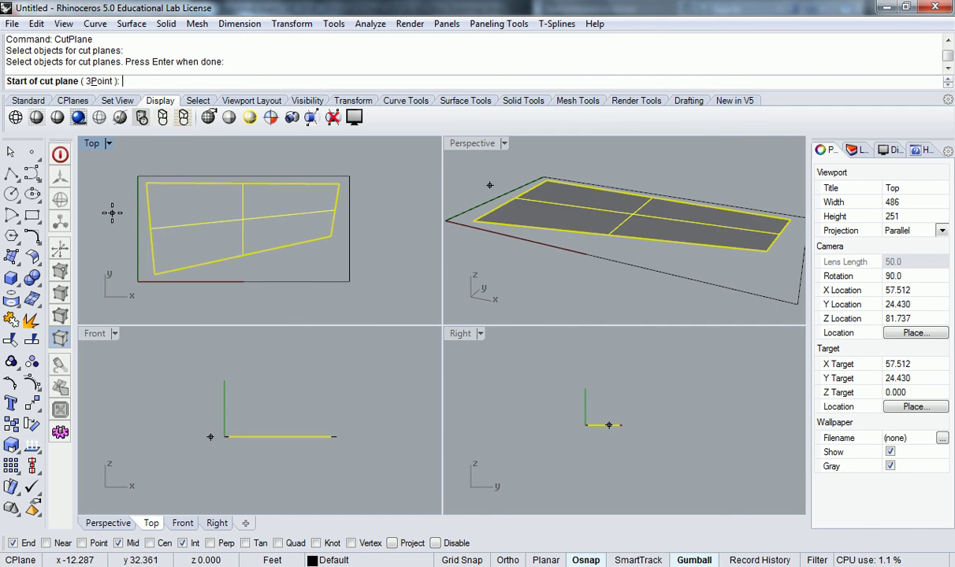
left_click(112, 212)
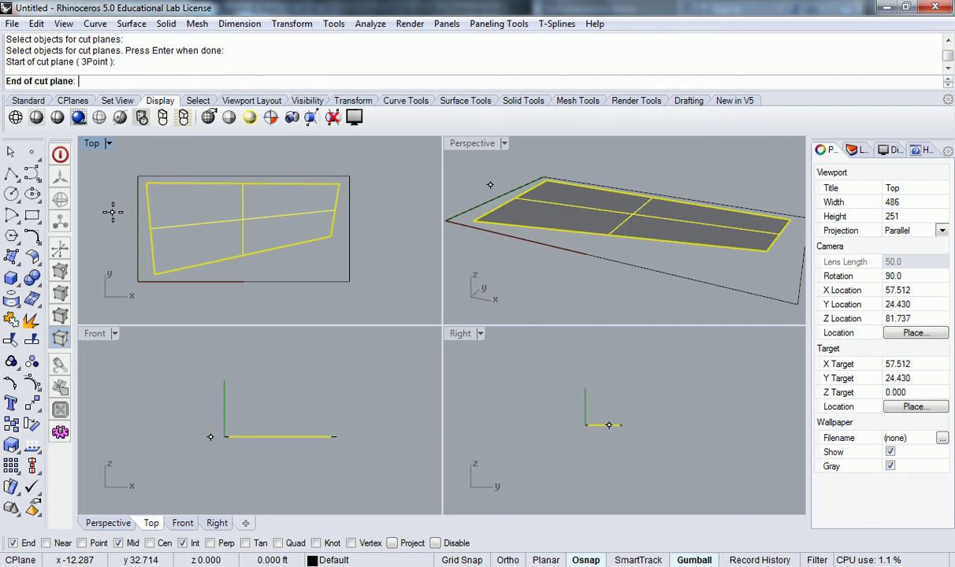
left_click(386, 197)
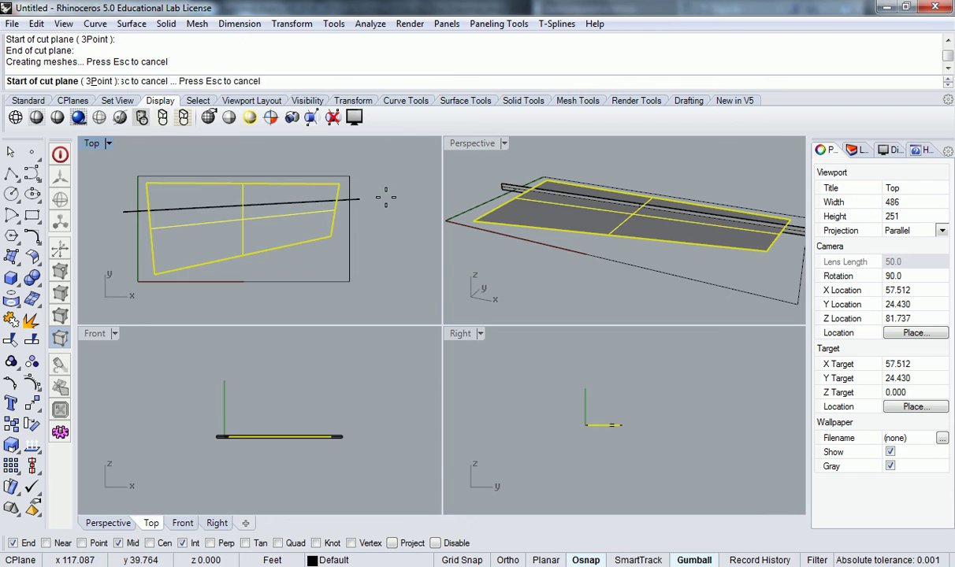
key("Return")
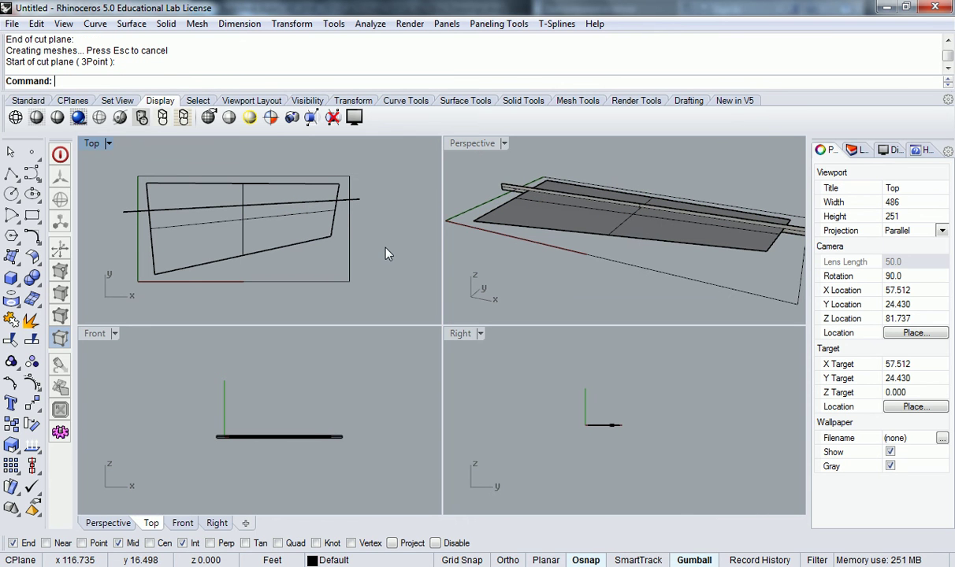
Examine in the Perspective viewport how the cut plane passes through the four-corner surface.
right_click_drag(449, 244, 565, 198)
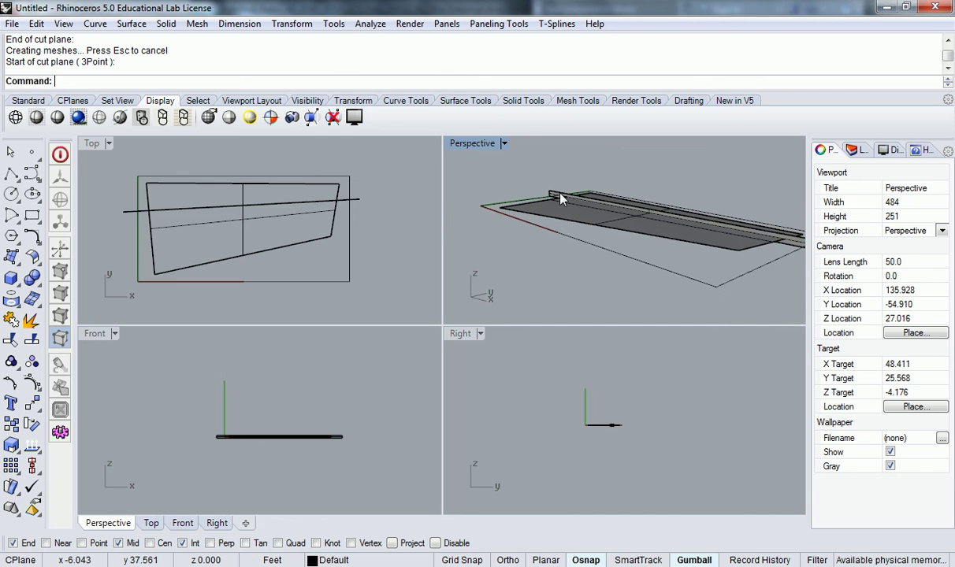
left_click(556, 199)
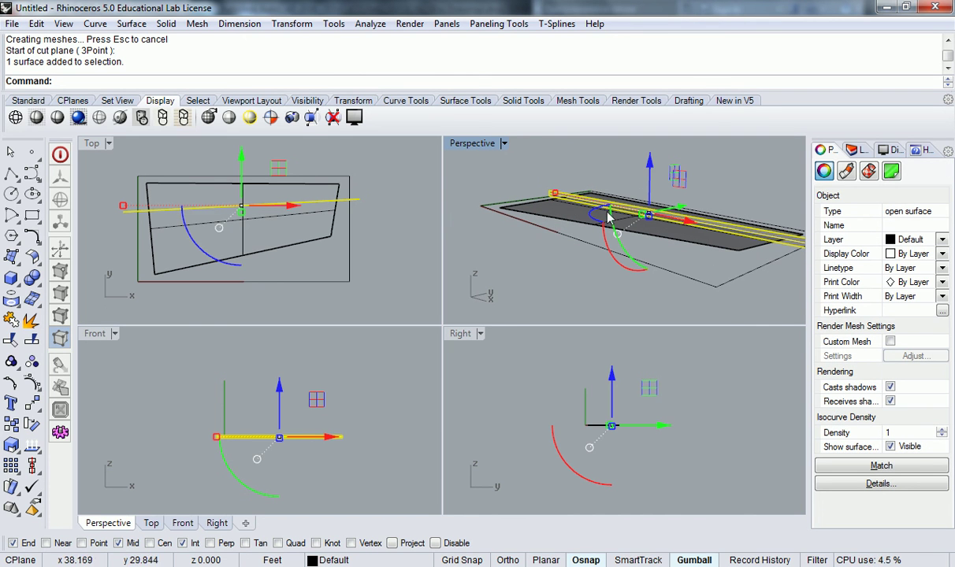
right_click_drag(627, 209, 595, 260)
key("Escape")
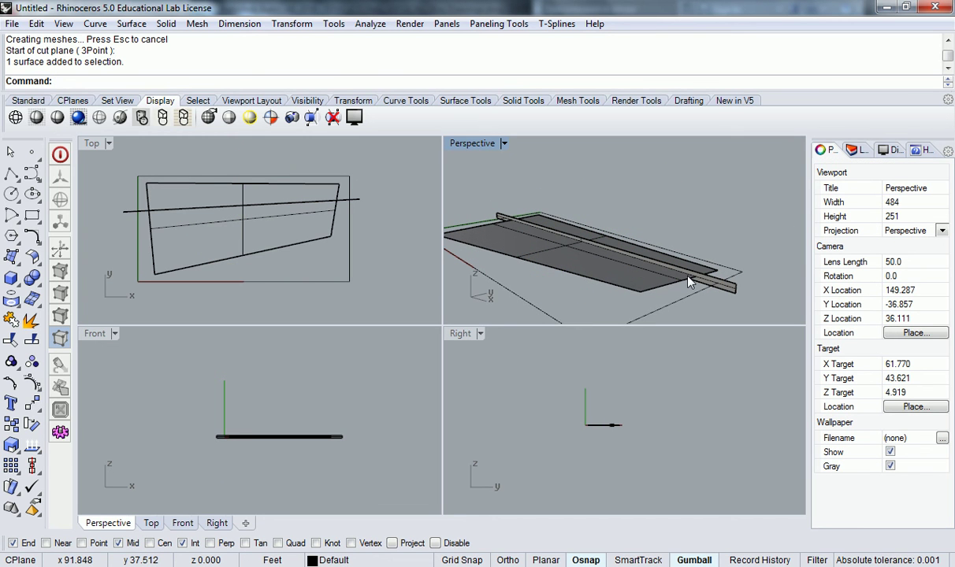
right_click_drag(563, 235, 474, 150)
Maximize the Perspective viewport and inspect the cut plane edge-on and from above.
double_click(473, 150)
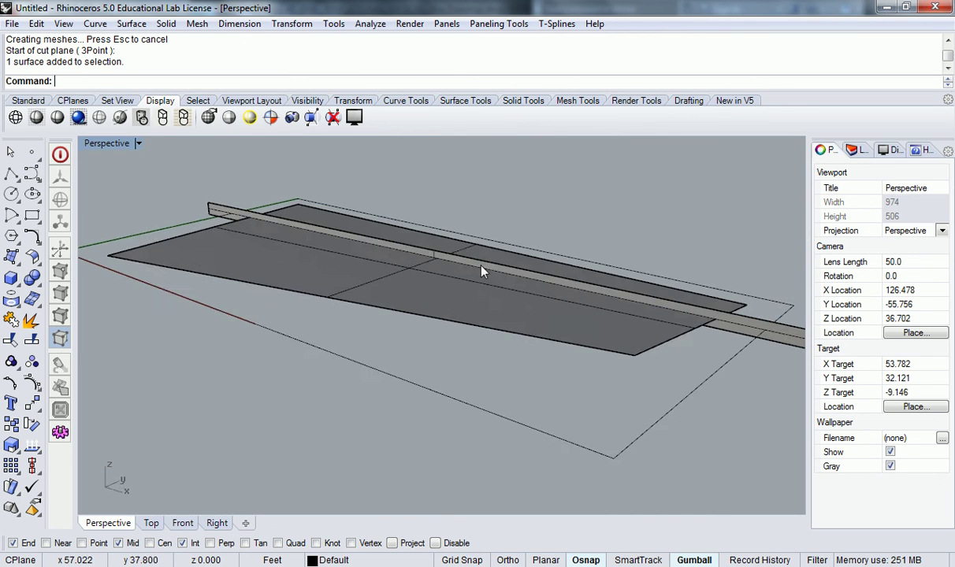
scroll(493, 264, "down", 3)
scroll(497, 272, "up", 2)
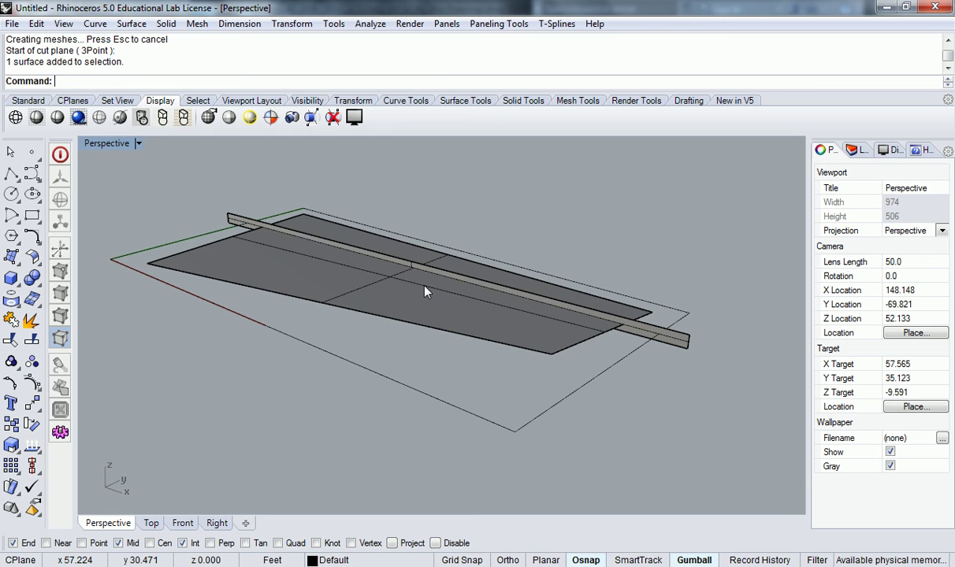
right_click_drag(479, 315, 466, 281)
scroll(580, 277, "up", 5)
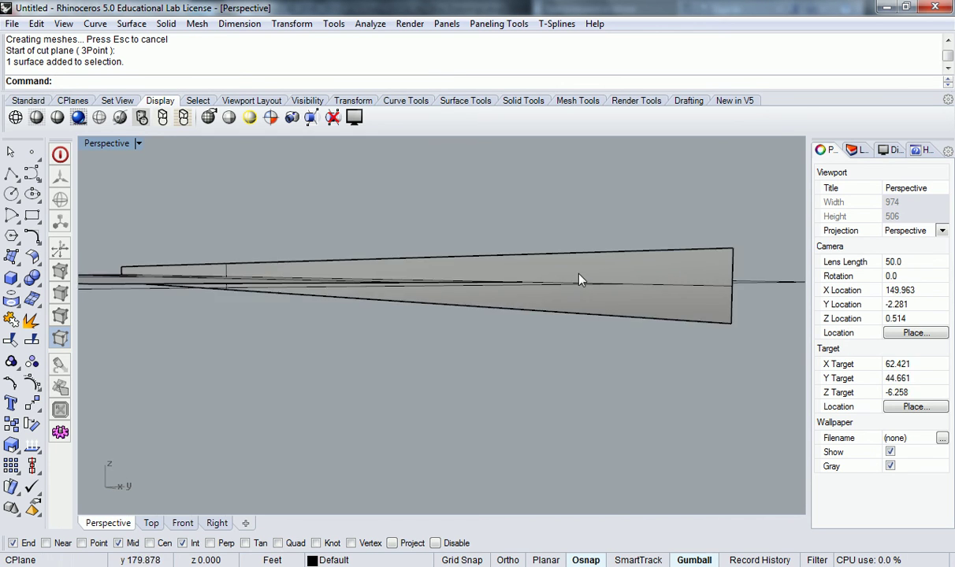
right_click_drag(522, 257, 540, 307)
scroll(541, 302, "down", 8)
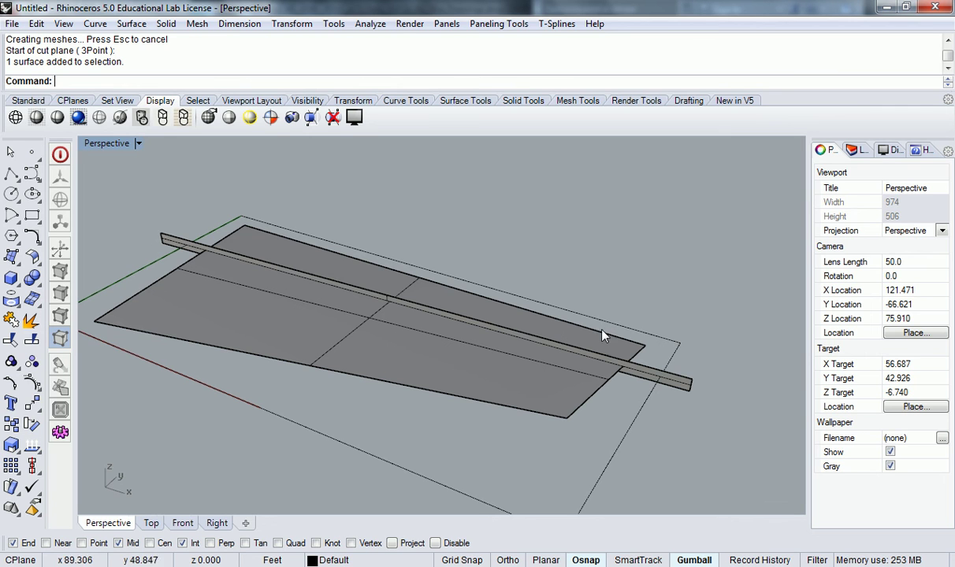
Raise only the upper long edge of the cut plane vertically, making it a tall wall above the four-corner surface.
left_click(683, 380)
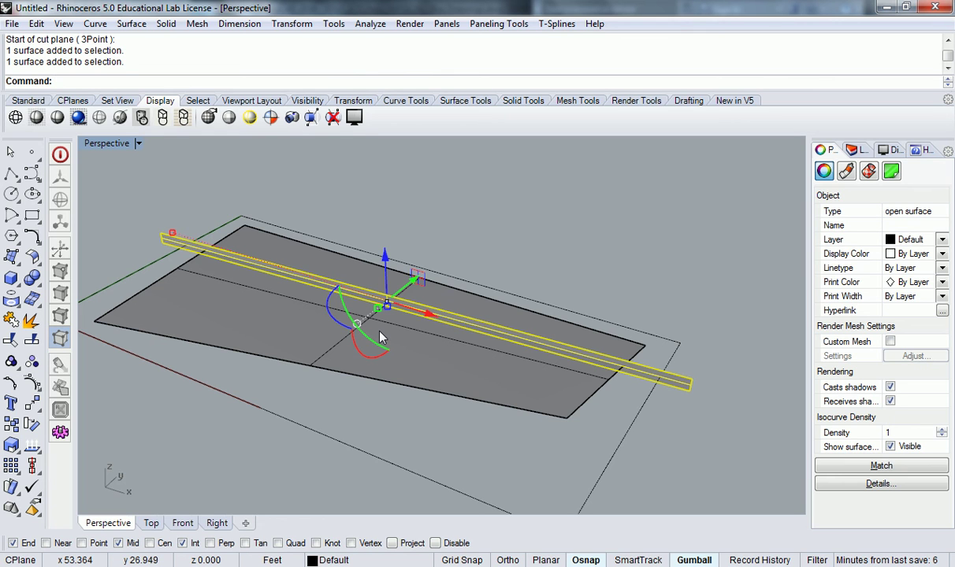
key("Escape")
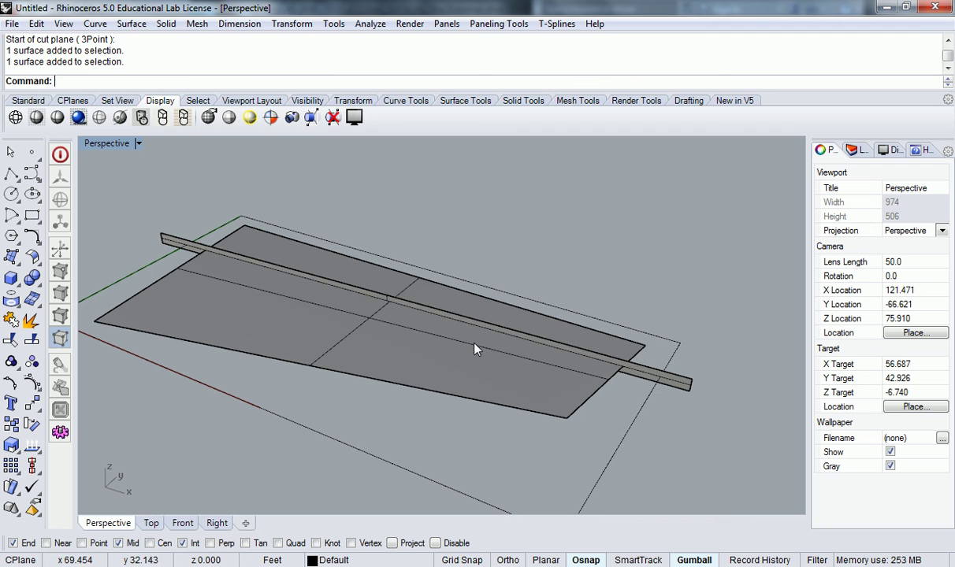
left_click(652, 374)
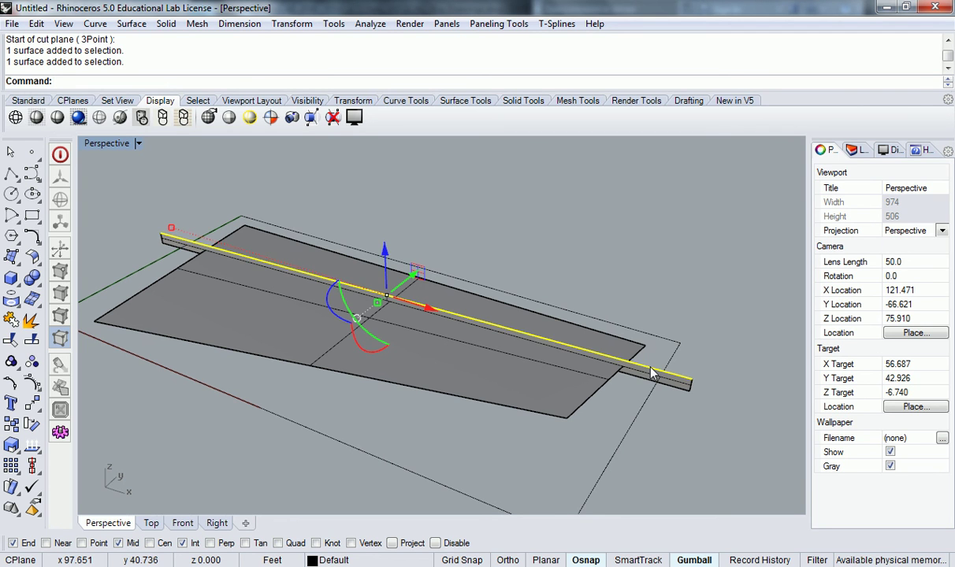
right_click_drag(392, 179, 424, 249)
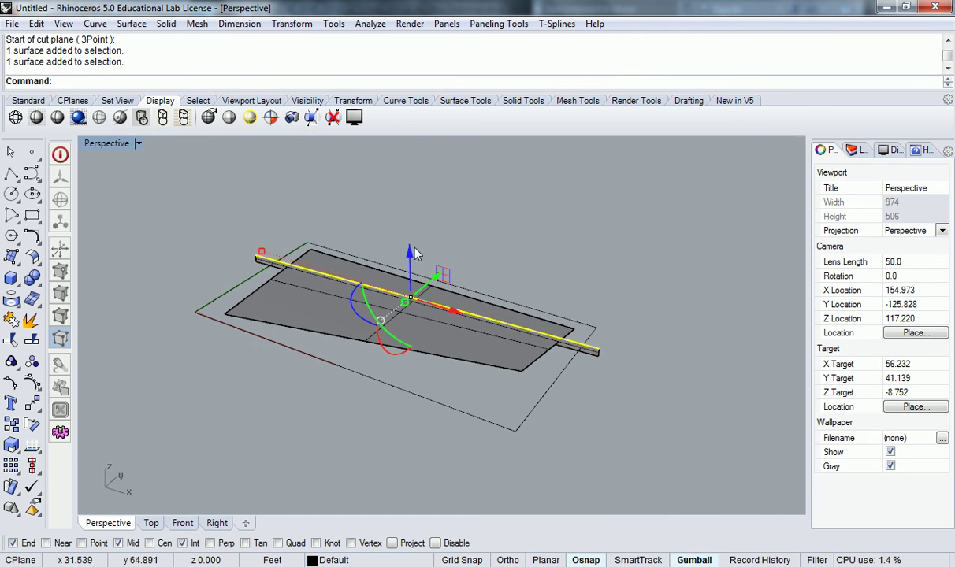
left_click_drag(410, 253, 409, 160)
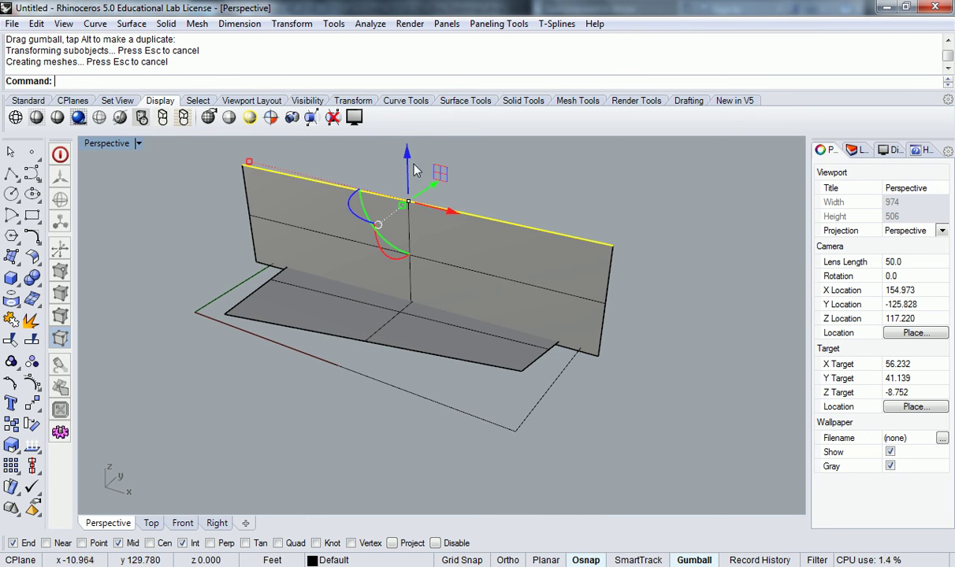
left_click(580, 368)
Lower only the bottom long edge of the cut plane vertically so the wall extends well below the four-corner surface and base rectangle.
scroll(581, 359, "up", 2)
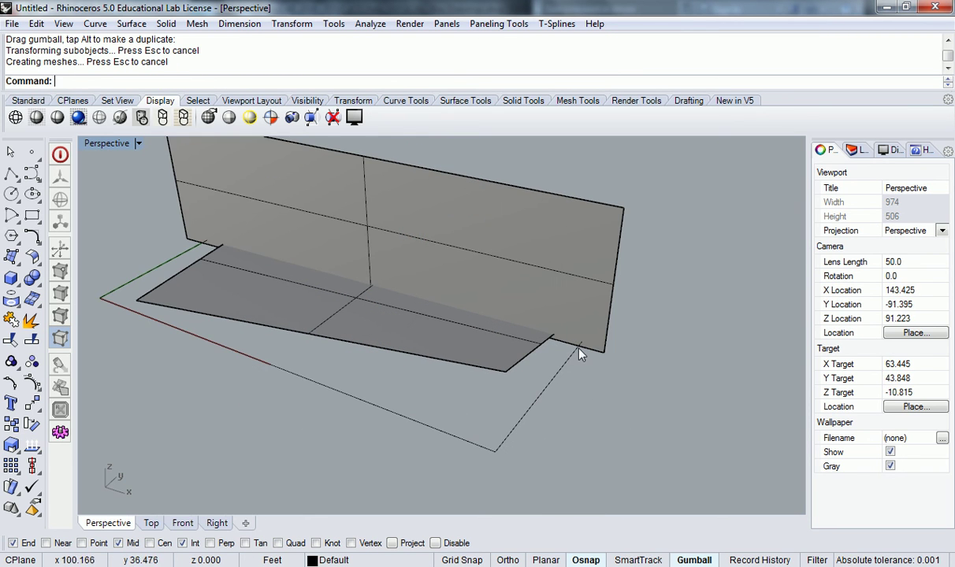
left_click(576, 345, "ctrl+shift")
left_click_drag(369, 255, 376, 344)
right_click_drag(673, 401, 626, 298)
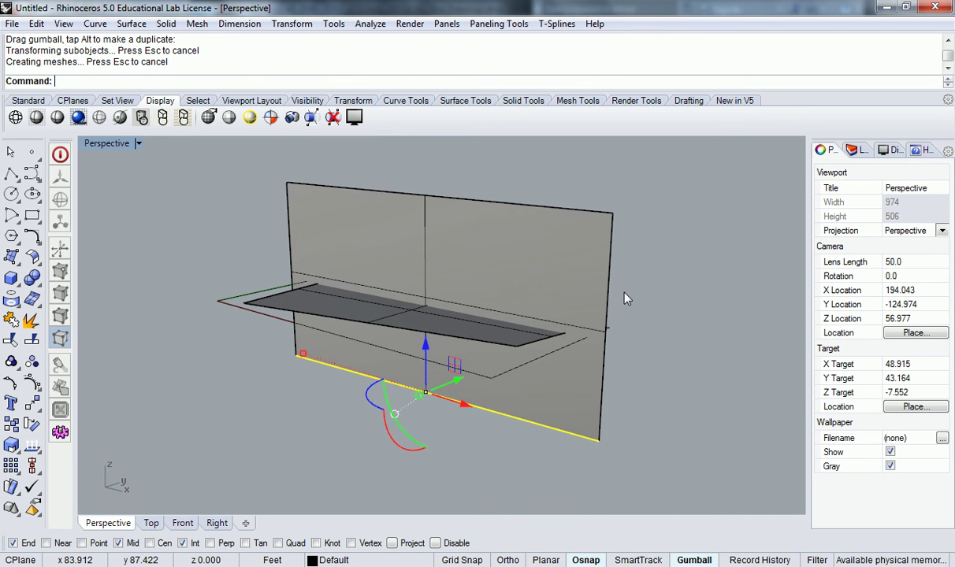
key("Escape")
right_click_drag(624, 298, 601, 293)
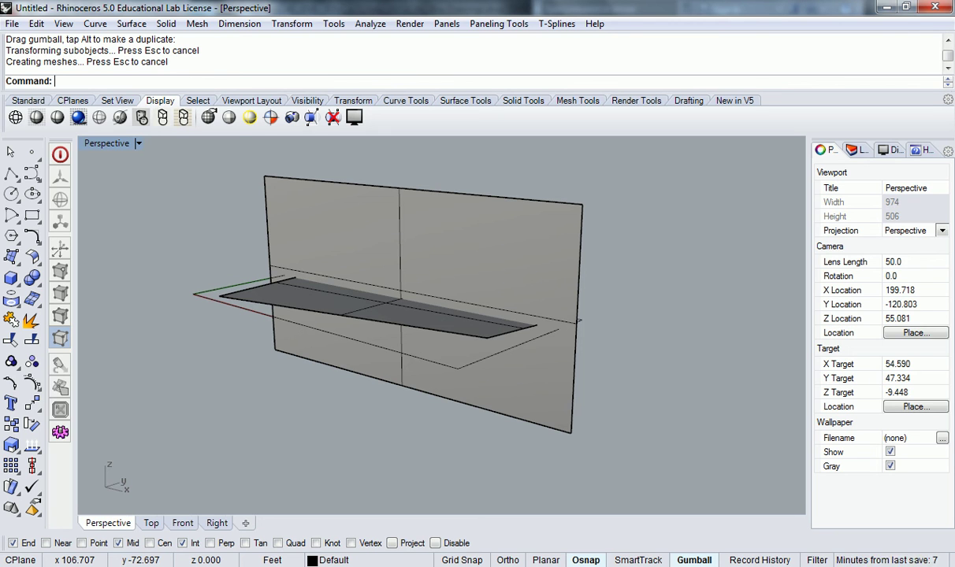
Restore the four-viewport layout and frame the enlarged cut plane closely in the Front view.
double_click(103, 144)
scroll(260, 360, "up", 1)
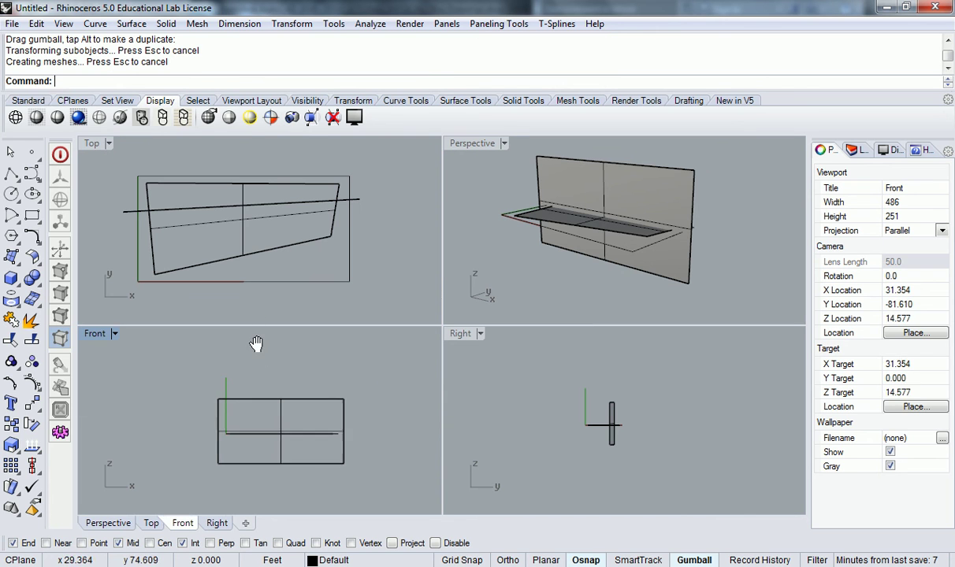
scroll(230, 375, "up", 1)
scroll(193, 380, "up", 1)
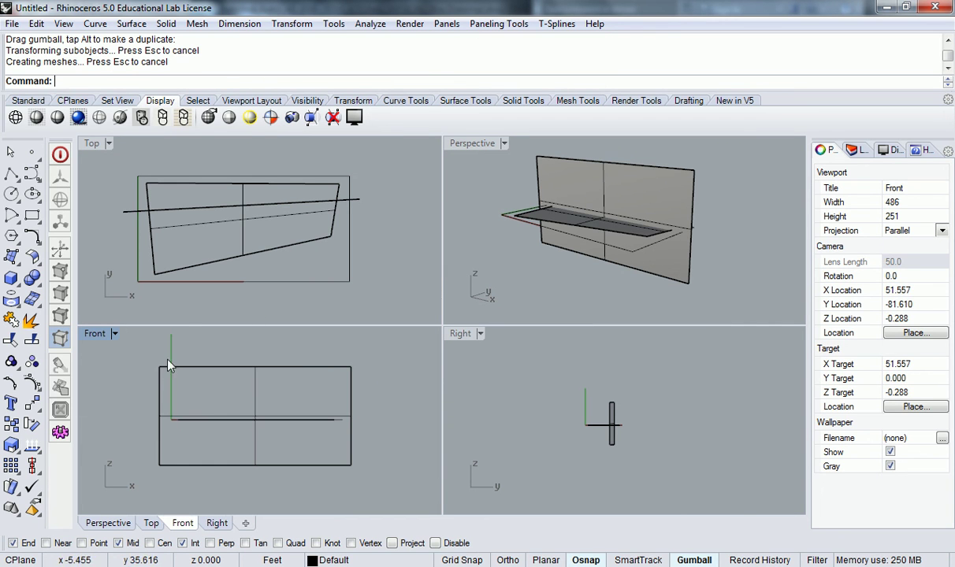